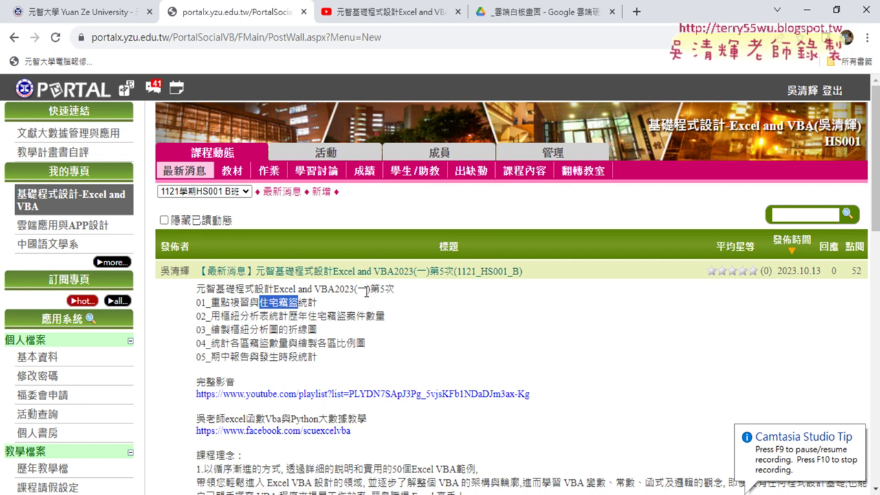
Step: Highlight 第5次 and 住宅竊盜 in the course post, then open the 臺北市住宅竊盜點位資訊 Doc from Drive
{"action": "left_click_drag", "start_coordinate": [369, 289], "coordinate": [396, 289]}
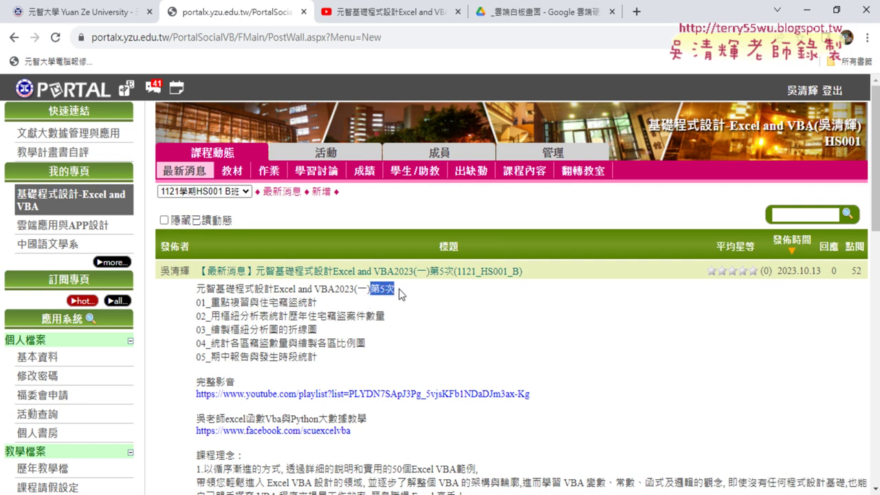
{"action": "left_click_drag", "start_coordinate": [259, 302], "coordinate": [298, 302]}
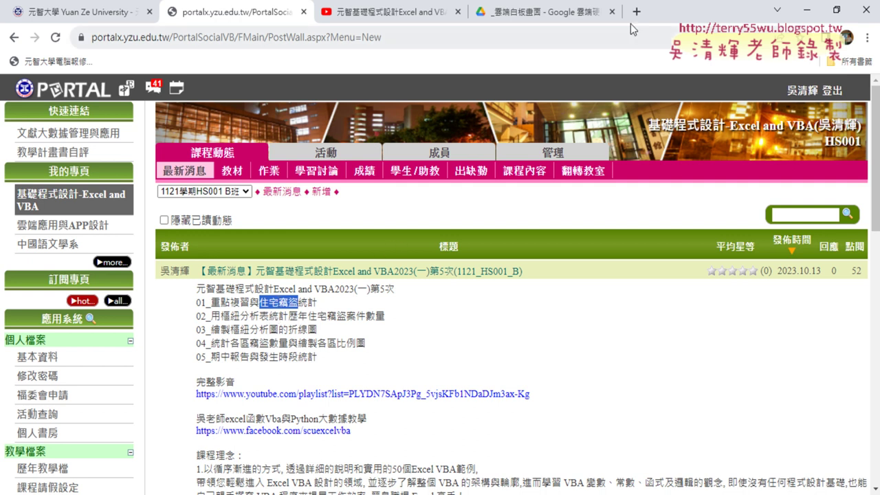
{"action": "left_click", "coordinate": [585, 12]}
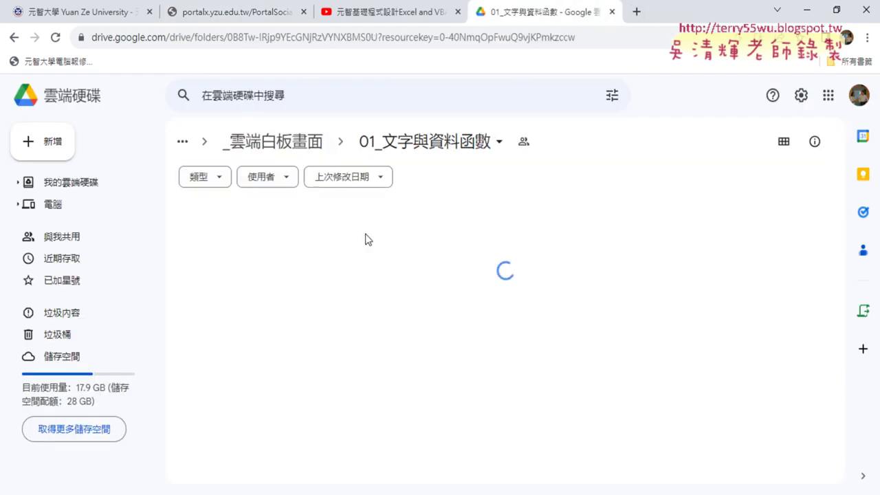
{"action": "scroll", "coordinate": [359, 319], "scroll_direction": "down", "scroll_amount": 2}
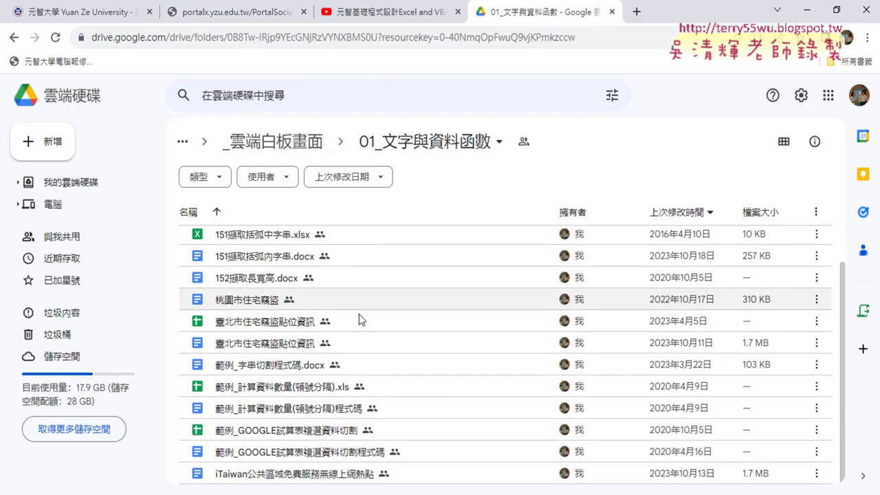
{"action": "left_click", "coordinate": [289, 348]}
{"action": "double_click", "coordinate": [290, 348]}
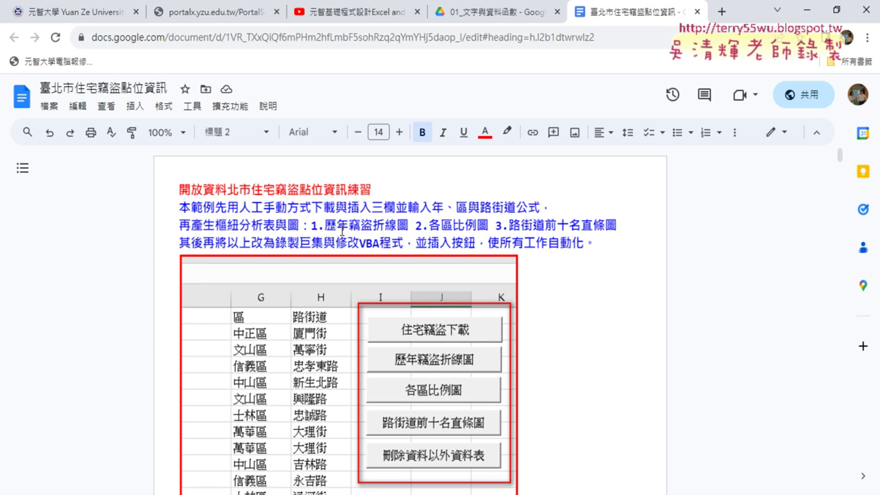
Step: Highlight 歷年竊盜折線圖 and the other chart names in the document's goals line
{"action": "left_click_drag", "start_coordinate": [326, 225], "coordinate": [409, 225]}
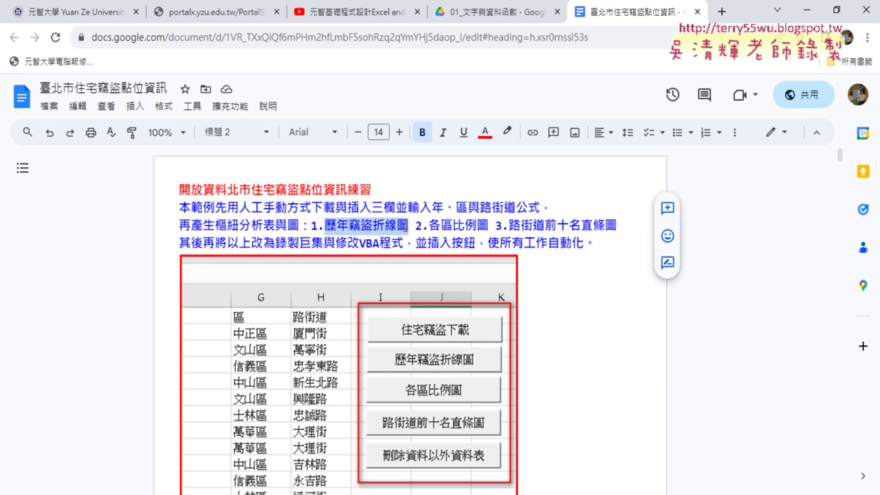
{"action": "left_click_drag", "start_coordinate": [428, 226], "coordinate": [616, 226]}
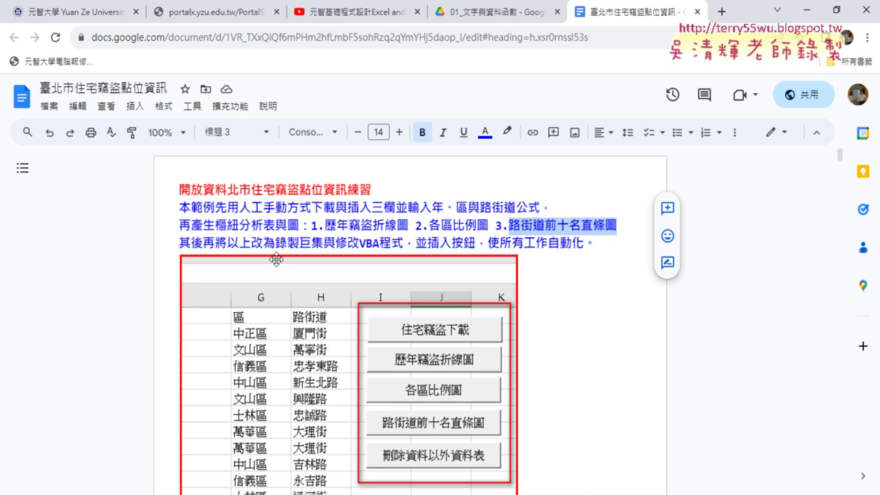
{"action": "scroll", "coordinate": [277, 258], "scroll_direction": "down", "scroll_amount": 3}
{"action": "scroll", "coordinate": [277, 258], "scroll_direction": "down", "scroll_amount": 2}
{"action": "scroll", "coordinate": [281, 257], "scroll_direction": "down", "scroll_amount": 4}
{"action": "scroll", "coordinate": [281, 258], "scroll_direction": "down", "scroll_amount": 4}
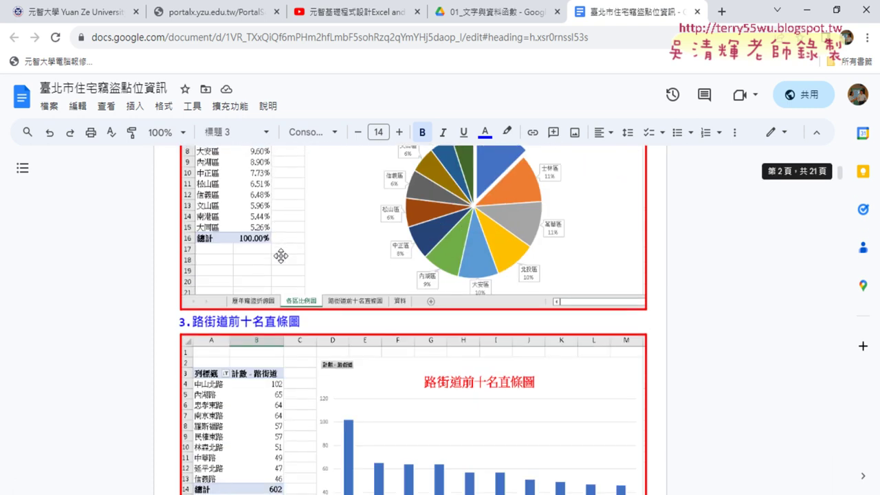
{"action": "scroll", "coordinate": [281, 256], "scroll_direction": "down", "scroll_amount": 4}
{"action": "scroll", "coordinate": [282, 255], "scroll_direction": "down", "scroll_amount": 1}
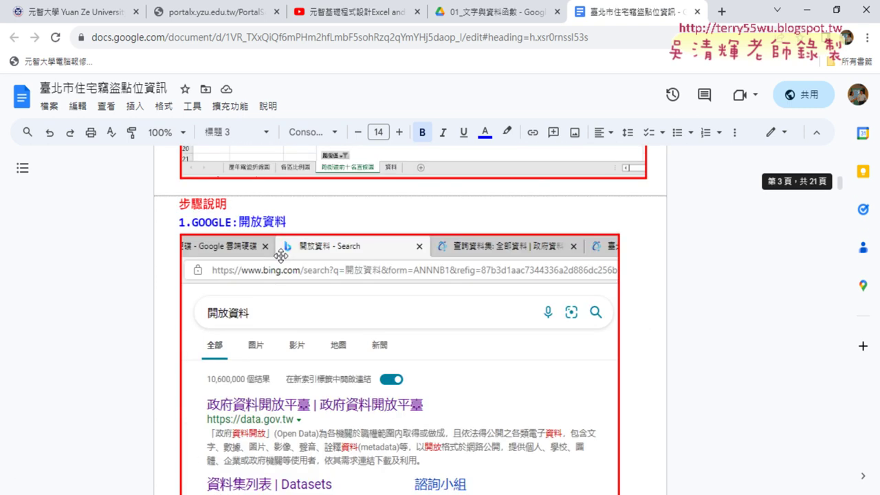
Step: Select 開放資料 in the 1.GOOGLE step heading and bring up its copy menu
{"action": "left_click", "coordinate": [193, 221]}
{"action": "left_click_drag", "start_coordinate": [240, 222], "coordinate": [290, 222]}
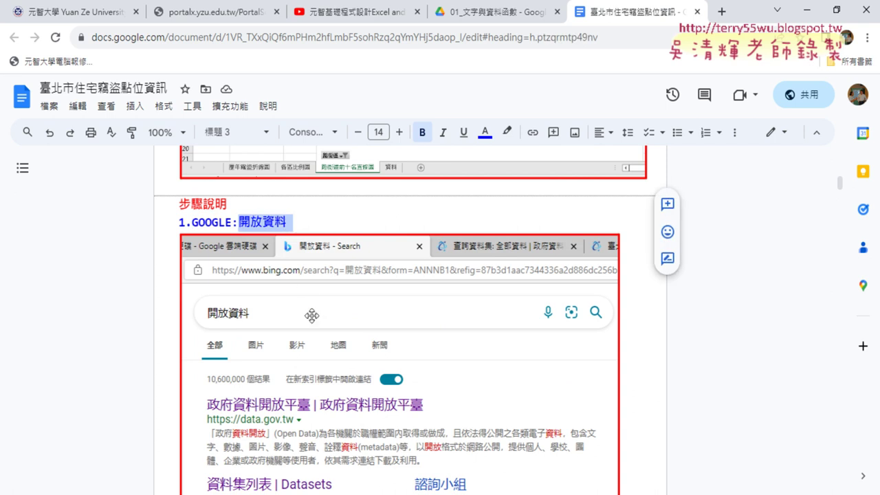
{"action": "scroll", "coordinate": [304, 314], "scroll_direction": "down", "scroll_amount": 2}
{"action": "scroll", "coordinate": [304, 281], "scroll_direction": "down", "scroll_amount": 2}
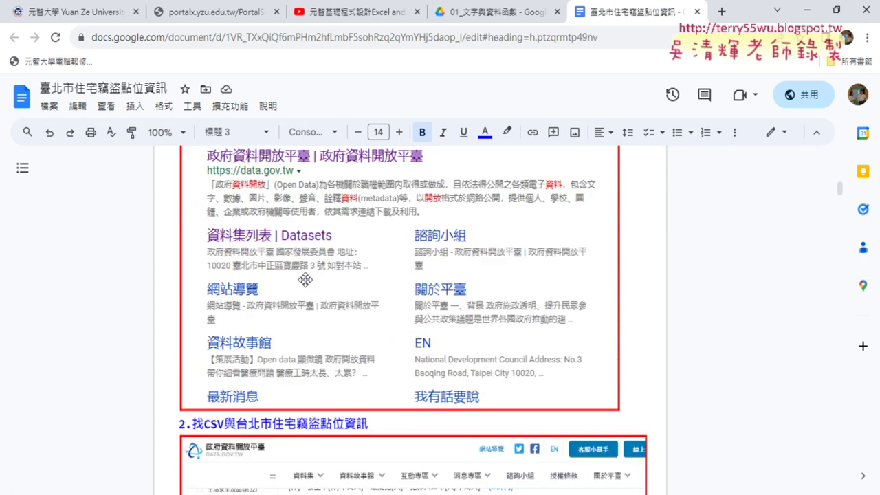
{"action": "scroll", "coordinate": [306, 278], "scroll_direction": "down", "scroll_amount": 3}
{"action": "scroll", "coordinate": [307, 279], "scroll_direction": "down", "scroll_amount": 4}
{"action": "scroll", "coordinate": [307, 278], "scroll_direction": "up", "scroll_amount": 5}
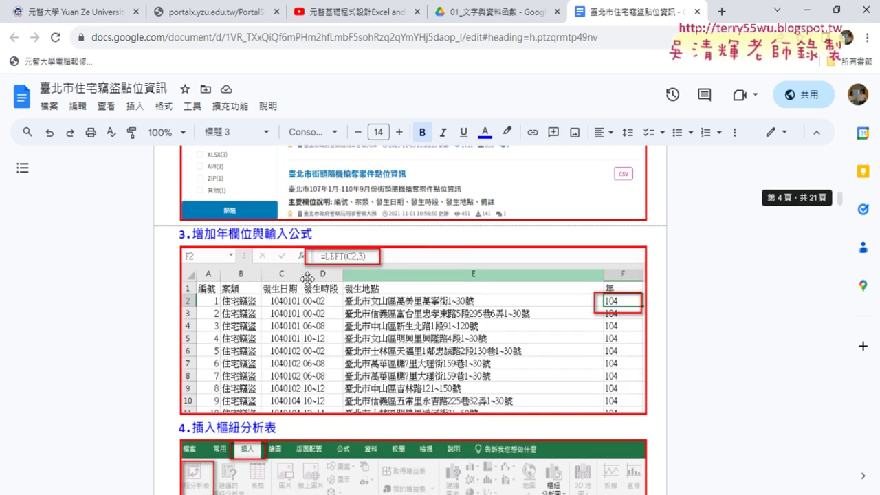
{"action": "scroll", "coordinate": [307, 278], "scroll_direction": "up", "scroll_amount": 3}
{"action": "scroll", "coordinate": [305, 277], "scroll_direction": "up", "scroll_amount": 2}
{"action": "scroll", "coordinate": [305, 275], "scroll_direction": "up", "scroll_amount": 1}
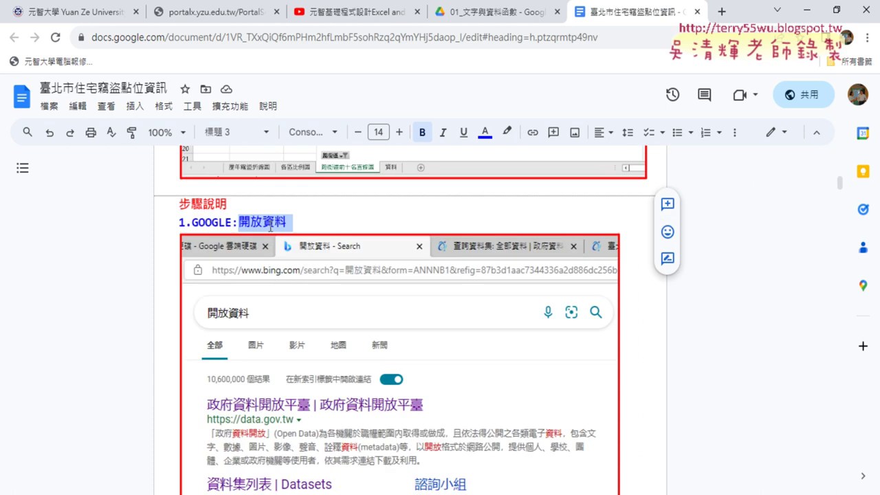
{"action": "right_click", "coordinate": [284, 223]}
Step: Copy 開放資料 and run a Google search for it in a new tab
{"action": "left_click", "coordinate": [342, 165]}
{"action": "left_click", "coordinate": [721, 11]}
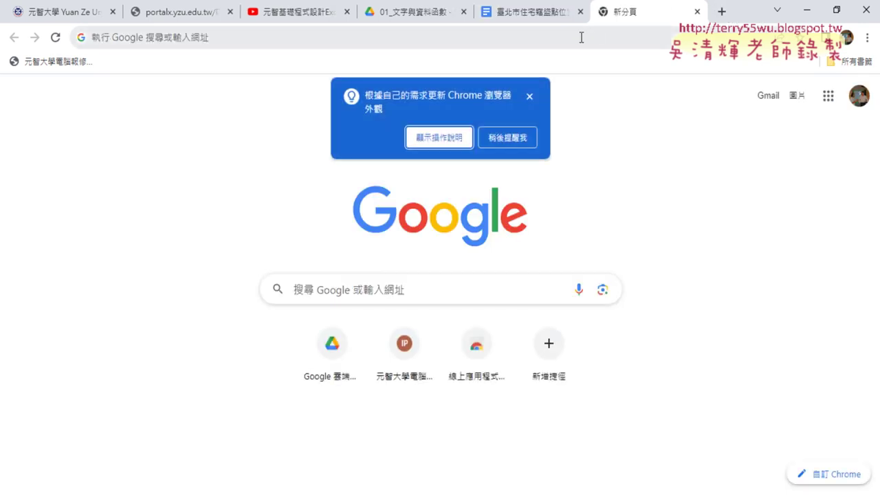
{"action": "right_click", "coordinate": [581, 37]}
{"action": "left_click", "coordinate": [621, 121]}
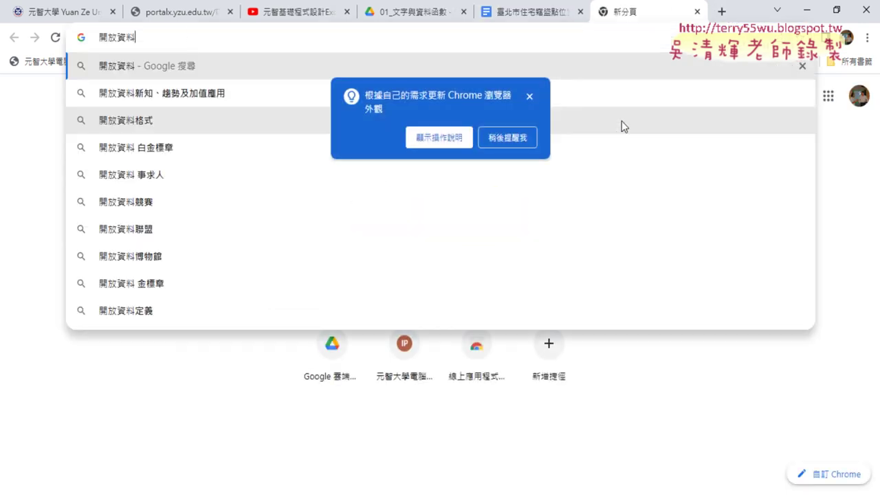
{"action": "key", "text": "Return"}
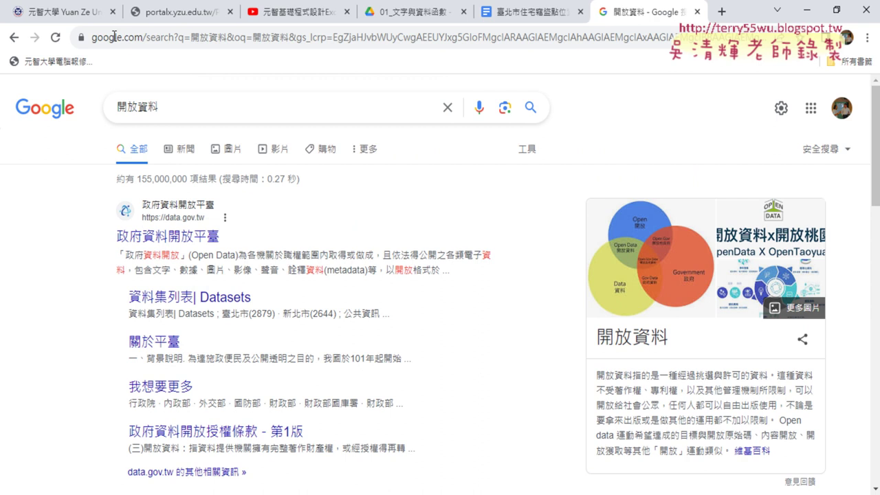
Step: Go to the 政府資料開放平臺 result at data.gov.tw and click into its keyword box
{"action": "left_click_drag", "start_coordinate": [111, 236], "coordinate": [244, 239]}
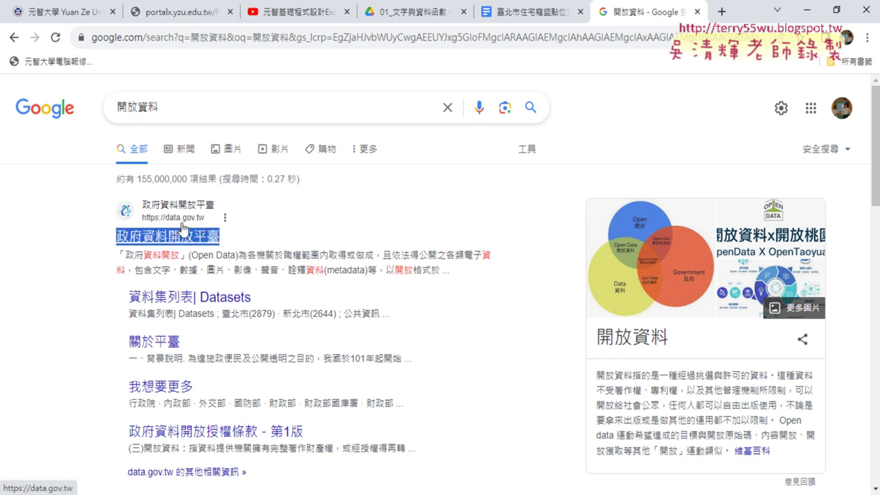
{"action": "left_click", "coordinate": [197, 239]}
{"action": "left_click", "coordinate": [315, 194]}
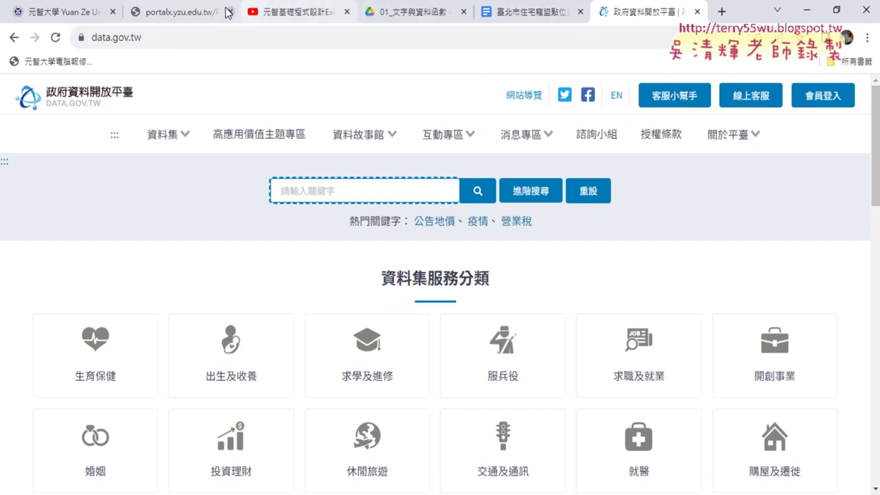
Step: Copy 住宅竊盜 from the course post, paste it into data.gov.tw's keyword box, and search
{"action": "left_click", "coordinate": [179, 12]}
{"action": "right_click", "coordinate": [286, 309]}
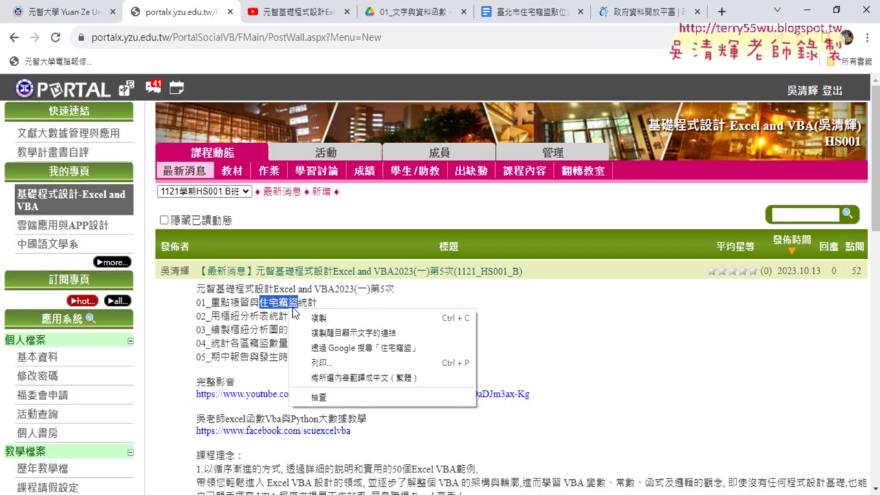
{"action": "left_click", "coordinate": [323, 316]}
{"action": "left_click", "coordinate": [629, 13]}
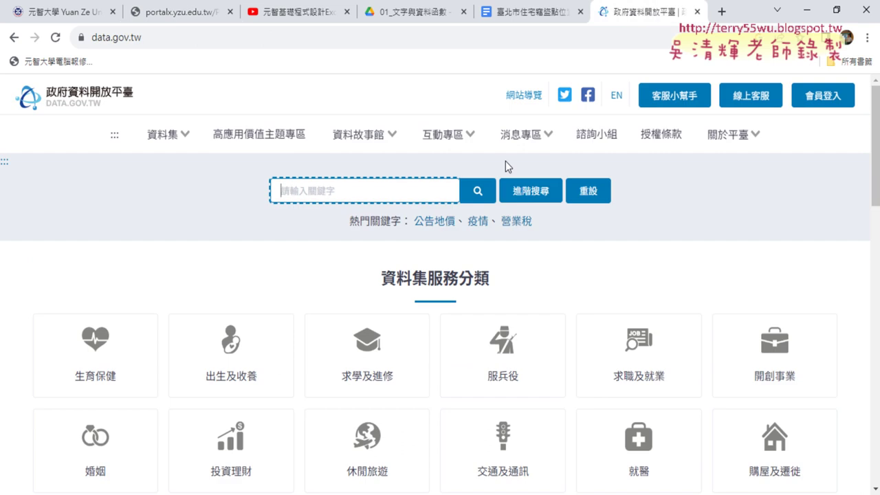
{"action": "right_click", "coordinate": [359, 192]}
{"action": "left_click", "coordinate": [402, 283]}
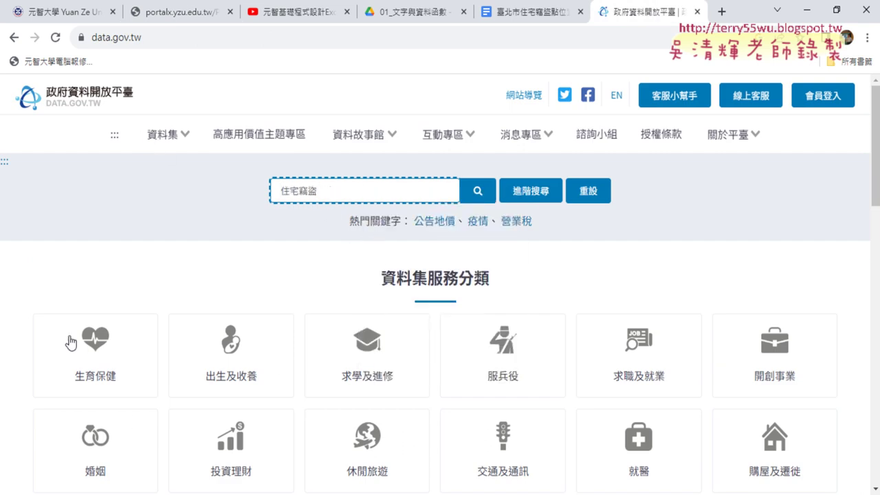
{"action": "scroll", "coordinate": [543, 342], "scroll_direction": "down", "scroll_amount": 1}
{"action": "scroll", "coordinate": [543, 342], "scroll_direction": "down", "scroll_amount": 2}
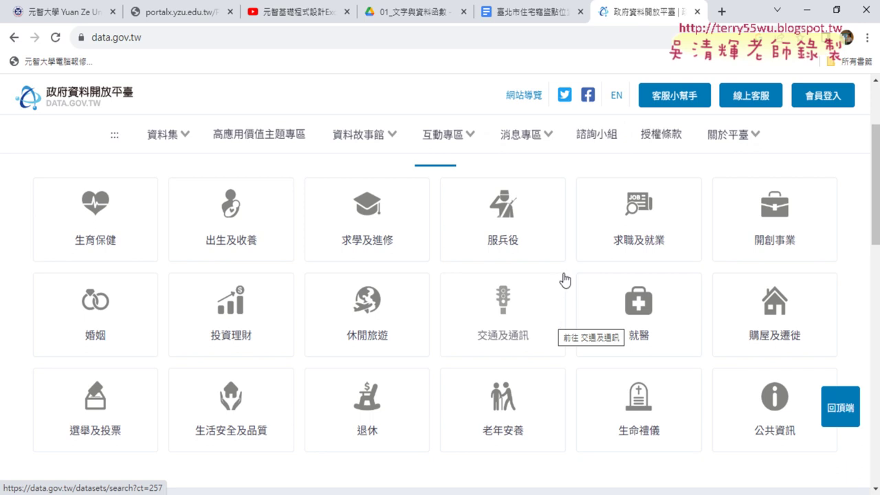
{"action": "scroll", "coordinate": [553, 325], "scroll_direction": "up", "scroll_amount": 2}
{"action": "key", "text": "ctrl+a"}
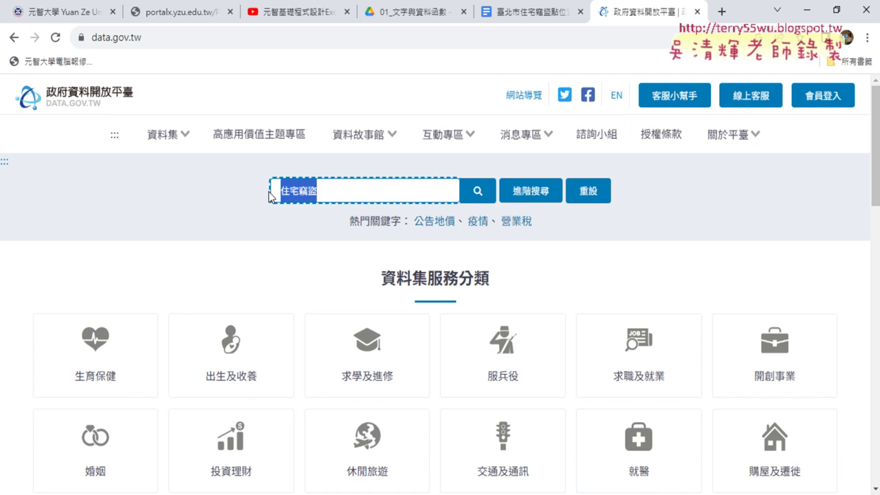
{"action": "left_click", "coordinate": [477, 190]}
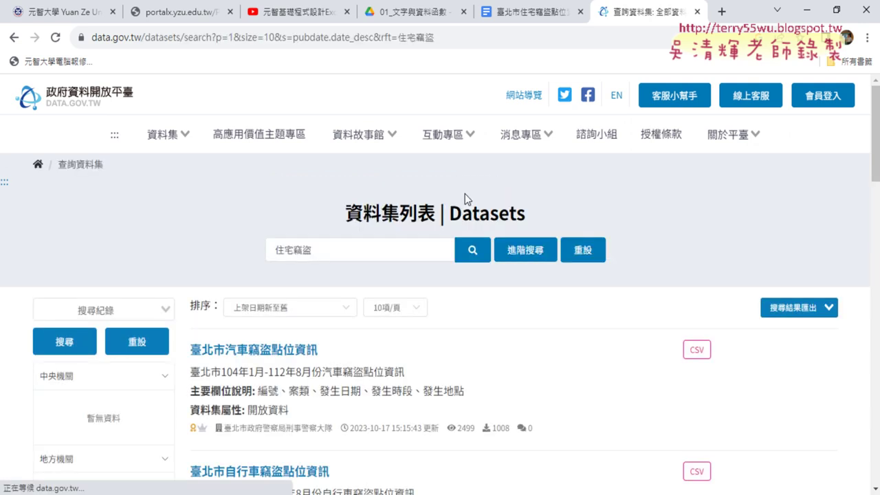
Step: Open the 臺北市住宅竊盜點位資訊 dataset result and download its CSV file
{"action": "scroll", "coordinate": [625, 220], "scroll_direction": "down", "scroll_amount": 2}
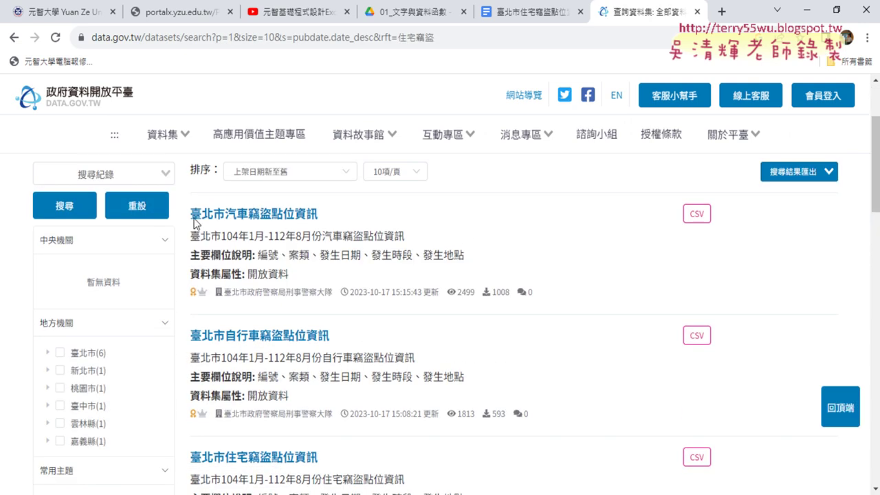
{"action": "scroll", "coordinate": [213, 369], "scroll_direction": "down", "scroll_amount": 1}
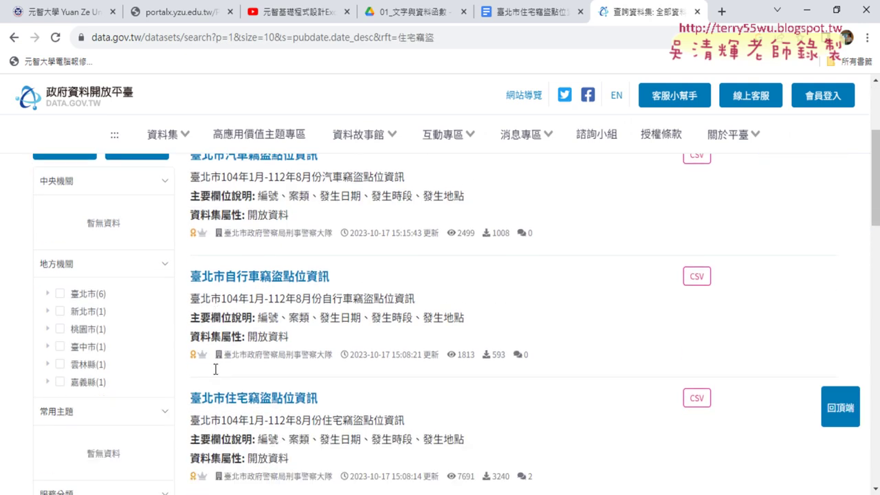
{"action": "left_click_drag", "start_coordinate": [191, 389], "coordinate": [378, 395]}
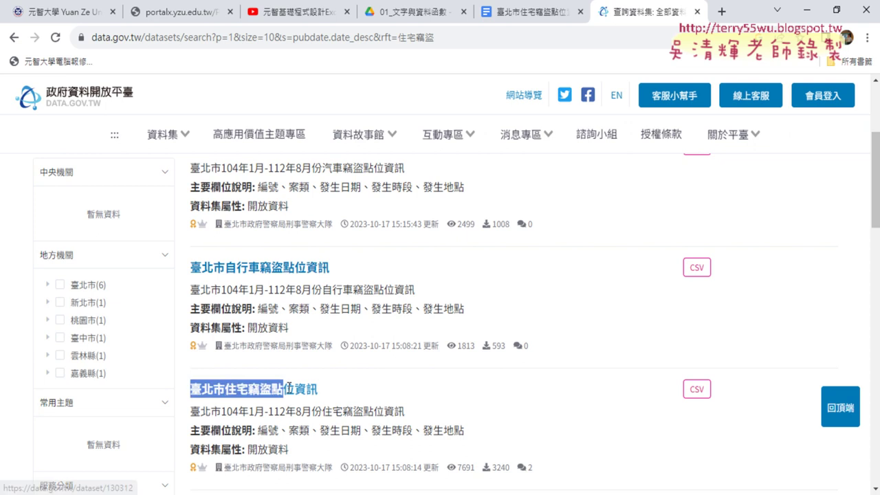
{"action": "left_click", "coordinate": [314, 396]}
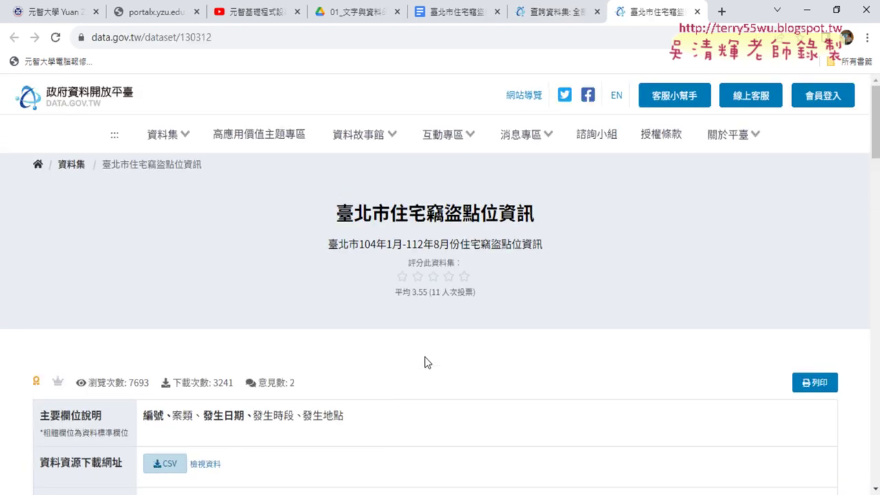
{"action": "scroll", "coordinate": [424, 362], "scroll_direction": "down", "scroll_amount": 3}
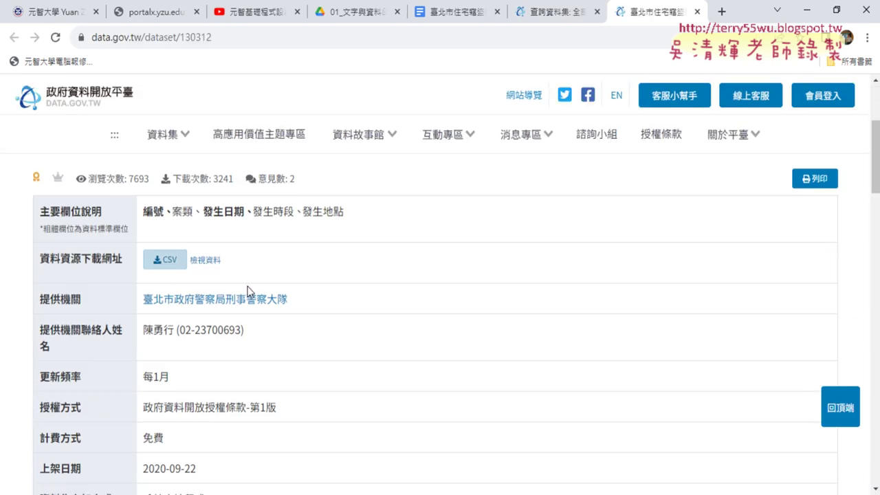
{"action": "left_click", "coordinate": [165, 264]}
{"action": "left_click", "coordinate": [163, 260]}
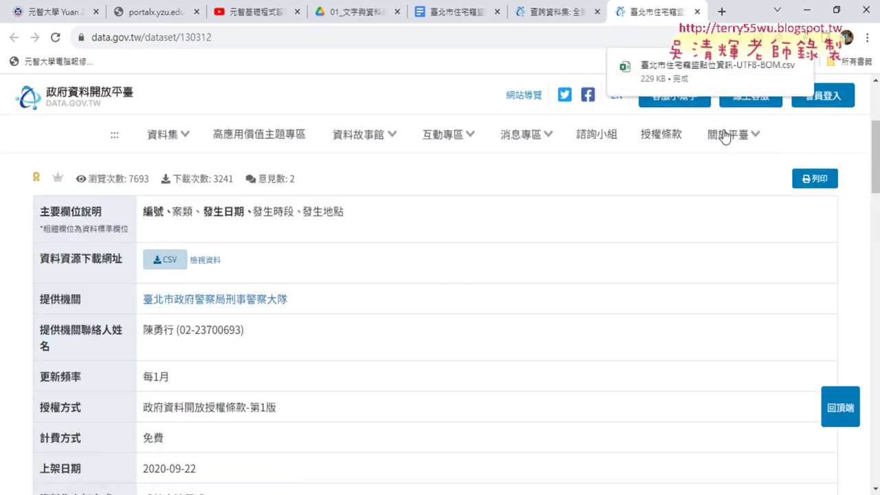
{"action": "mouse_move", "coordinate": [711, 80]}
Step: Open 臺北市住宅竊盜點位資訊-UTF8-BOM.csv from the Downloads folder in Excel
{"action": "left_click", "coordinate": [775, 68]}
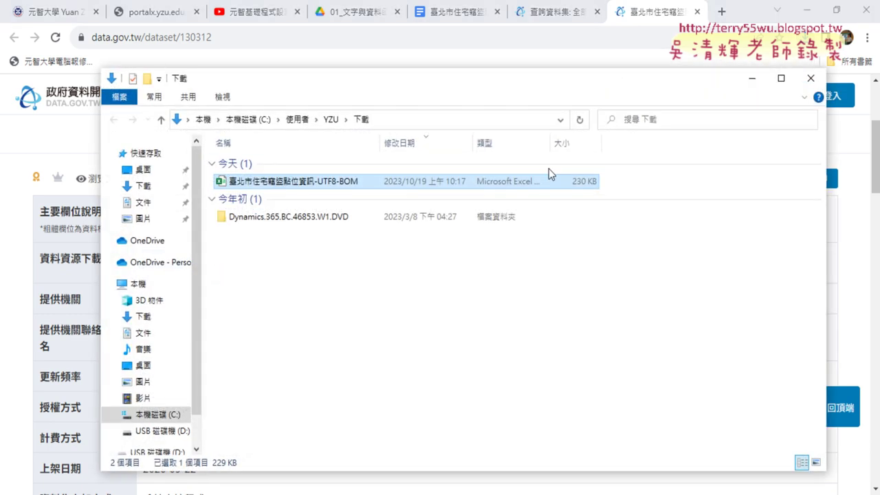
{"action": "double_click", "coordinate": [357, 183]}
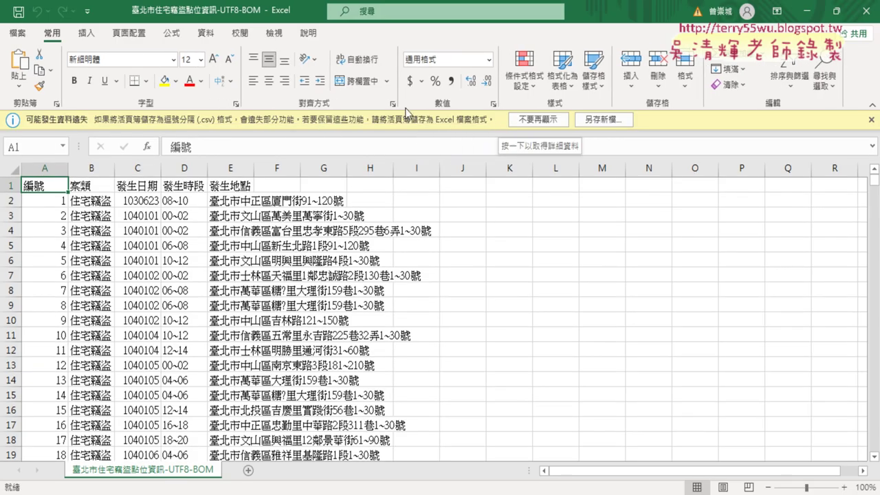
{"action": "left_click", "coordinate": [218, 127]}
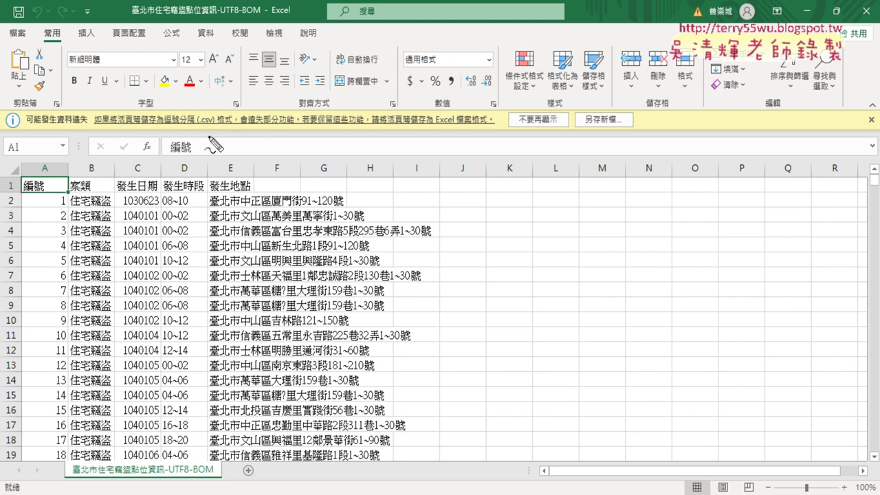
{"action": "left_click_drag", "start_coordinate": [222, 134], "coordinate": [232, 118]}
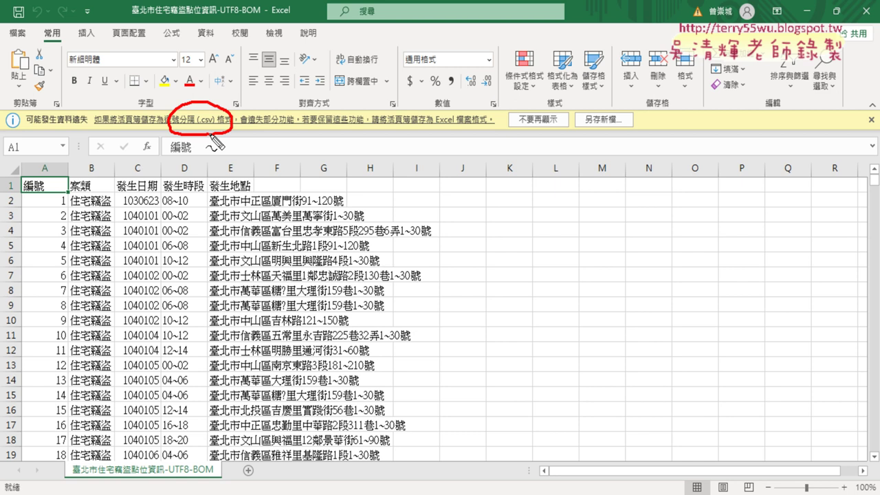
{"action": "left_click_drag", "start_coordinate": [303, 488], "coordinate": [308, 482]}
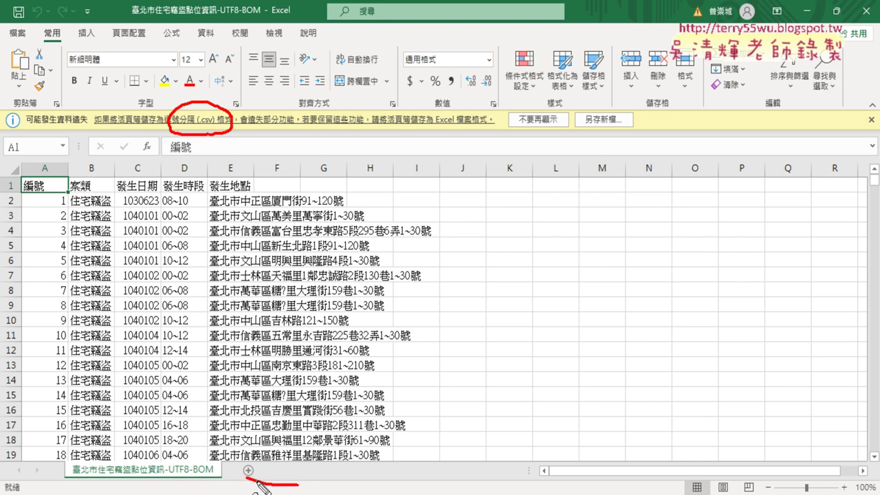
{"action": "left_click_drag", "start_coordinate": [412, 477], "coordinate": [416, 474]}
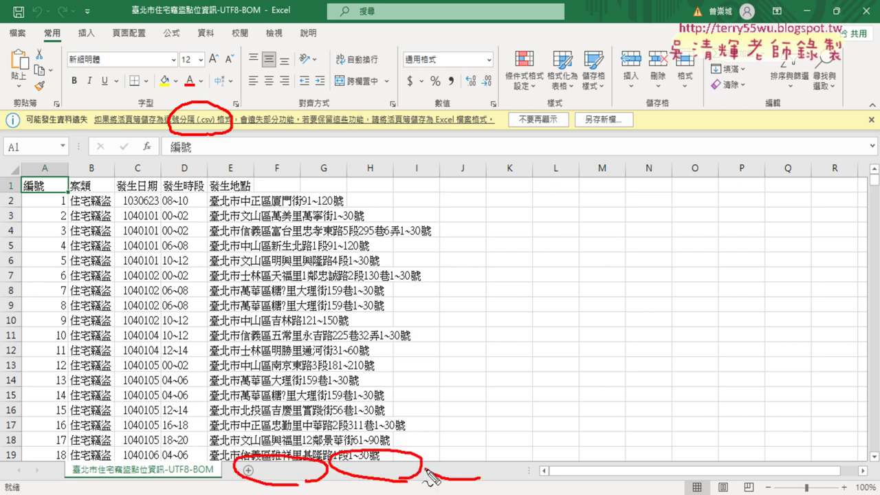
{"action": "left_click_drag", "start_coordinate": [482, 481], "coordinate": [470, 483]}
{"action": "left_click_drag", "start_coordinate": [554, 481], "coordinate": [548, 475]}
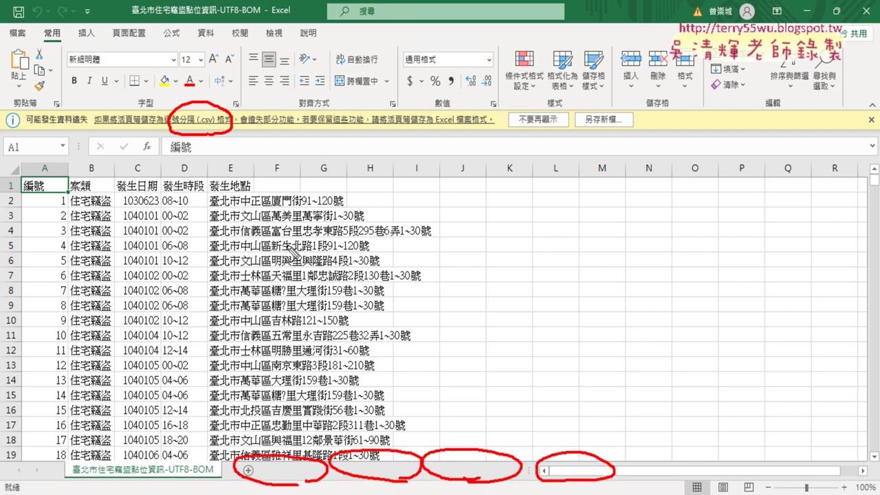
{"action": "mouse_move", "coordinate": [155, 483]}
{"action": "left_mouse_down"}
{"action": "mouse_move", "coordinate": [65, 473]}
{"action": "mouse_move", "coordinate": [205, 487]}
{"action": "left_mouse_up"}
{"action": "mouse_move", "coordinate": [184, 134]}
{"action": "left_mouse_down"}
{"action": "mouse_move", "coordinate": [125, 433]}
{"action": "mouse_move", "coordinate": [157, 400]}
{"action": "left_mouse_up"}
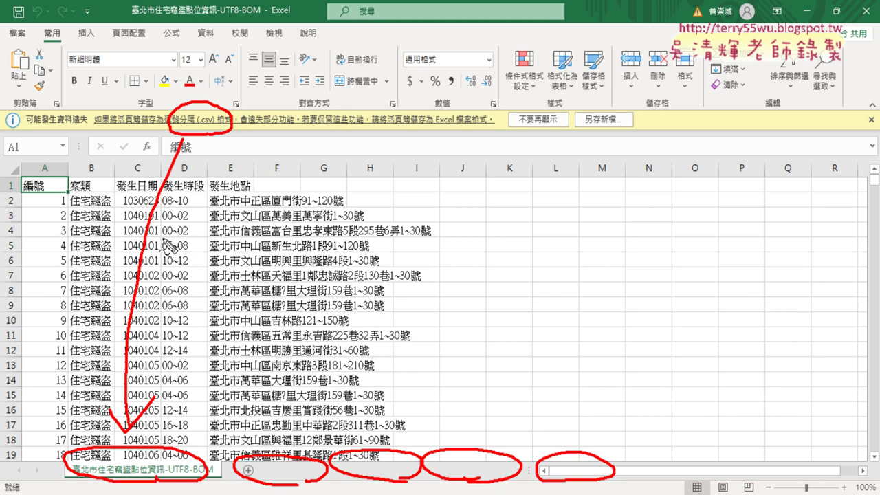
{"action": "key", "text": "Escape"}
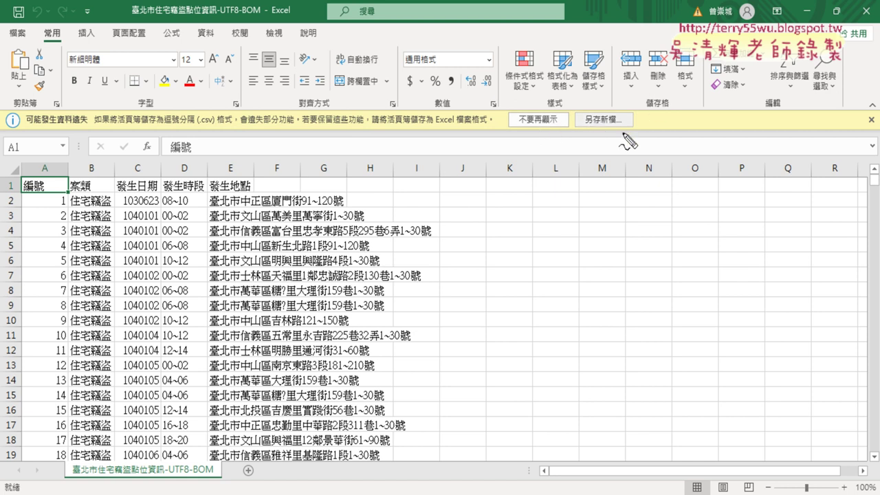
{"action": "mouse_move", "coordinate": [614, 135]}
{"action": "left_mouse_down"}
{"action": "mouse_move", "coordinate": [591, 105]}
{"action": "mouse_move", "coordinate": [617, 138]}
{"action": "left_mouse_up"}
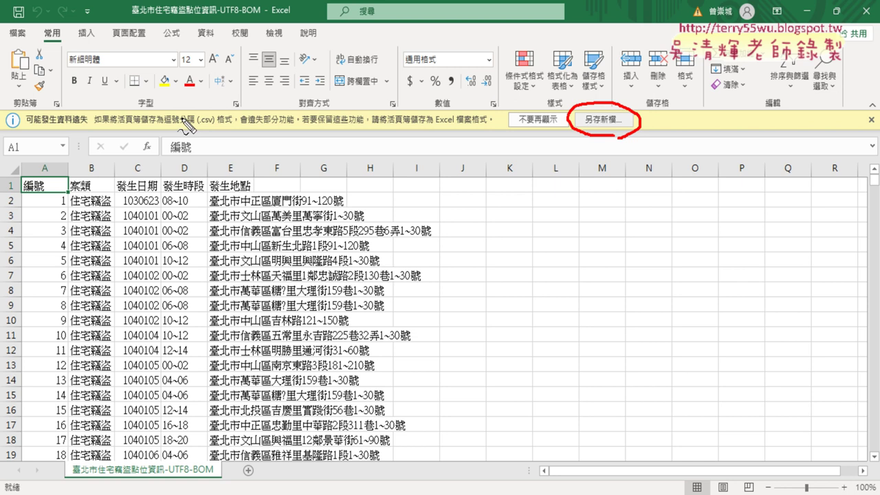
{"action": "mouse_move", "coordinate": [176, 126]}
{"action": "left_mouse_down"}
{"action": "mouse_move", "coordinate": [227, 125]}
{"action": "mouse_move", "coordinate": [522, 49]}
{"action": "mouse_move", "coordinate": [588, 95]}
{"action": "mouse_move", "coordinate": [603, 77]}
{"action": "left_mouse_up"}
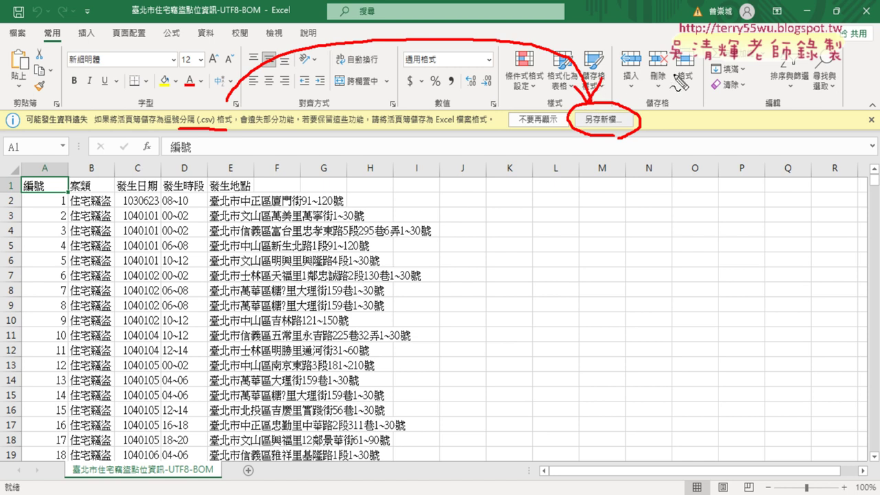
{"action": "key", "text": "Escape"}
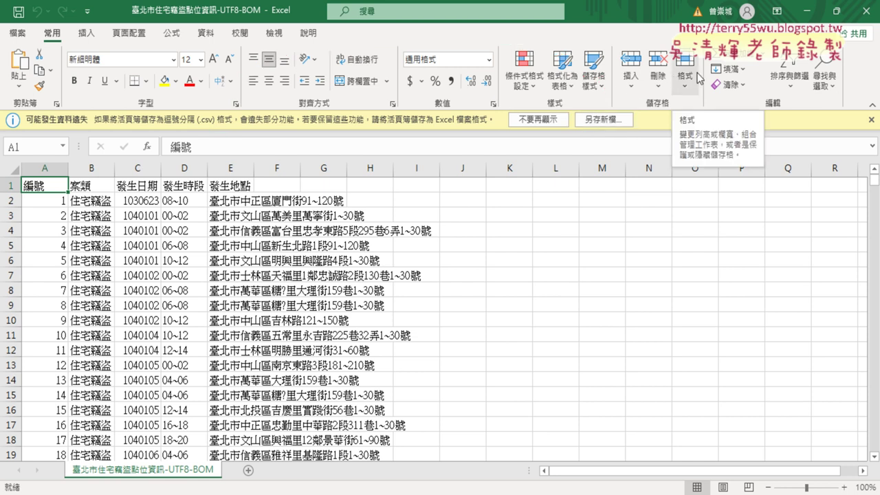
Step: Save the burglary data to the Desktop as an Excel 活頁簿 workbook instead of CSV
{"action": "left_click", "coordinate": [602, 121]}
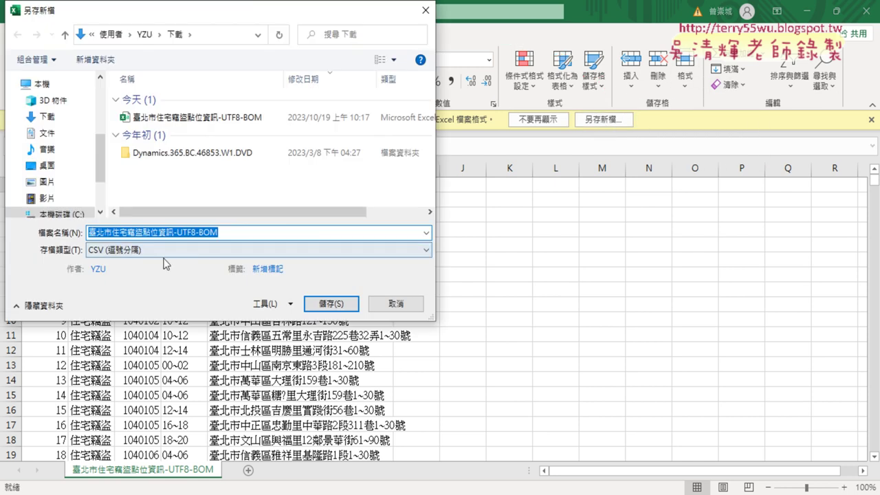
{"action": "left_click", "coordinate": [97, 253]}
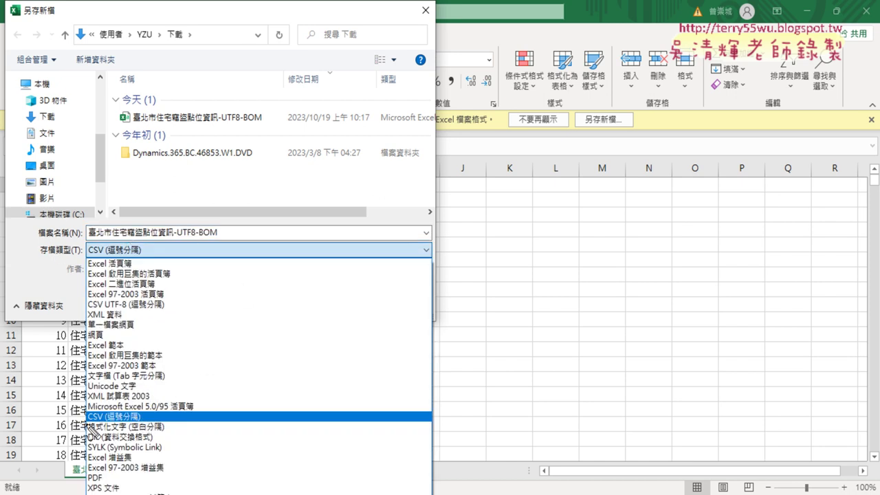
{"action": "mouse_move", "coordinate": [146, 425]}
{"action": "left_mouse_down"}
{"action": "mouse_move", "coordinate": [89, 428]}
{"action": "mouse_move", "coordinate": [128, 424]}
{"action": "mouse_move", "coordinate": [99, 424]}
{"action": "left_mouse_up"}
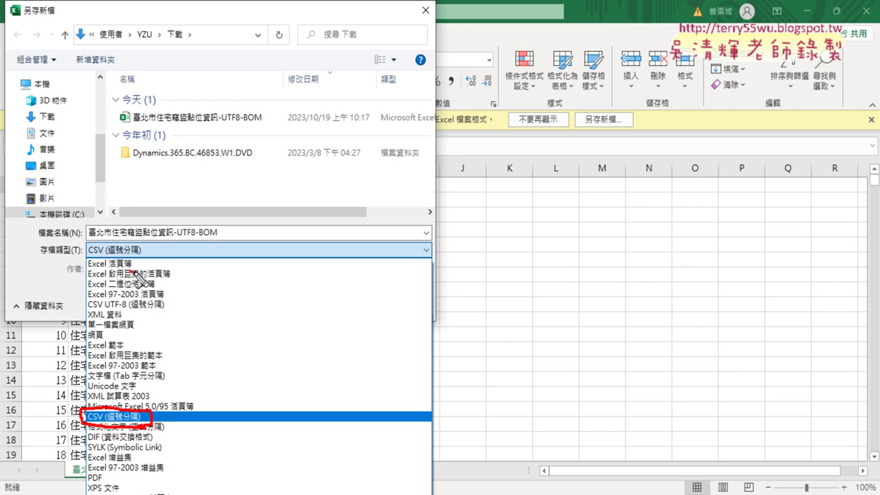
{"action": "mouse_move", "coordinate": [131, 276]}
{"action": "left_mouse_down"}
{"action": "mouse_move", "coordinate": [81, 258]}
{"action": "mouse_move", "coordinate": [130, 274]}
{"action": "left_mouse_up"}
{"action": "mouse_move", "coordinate": [76, 417]}
{"action": "left_mouse_down"}
{"action": "mouse_move", "coordinate": [57, 275]}
{"action": "mouse_move", "coordinate": [79, 259]}
{"action": "left_mouse_up"}
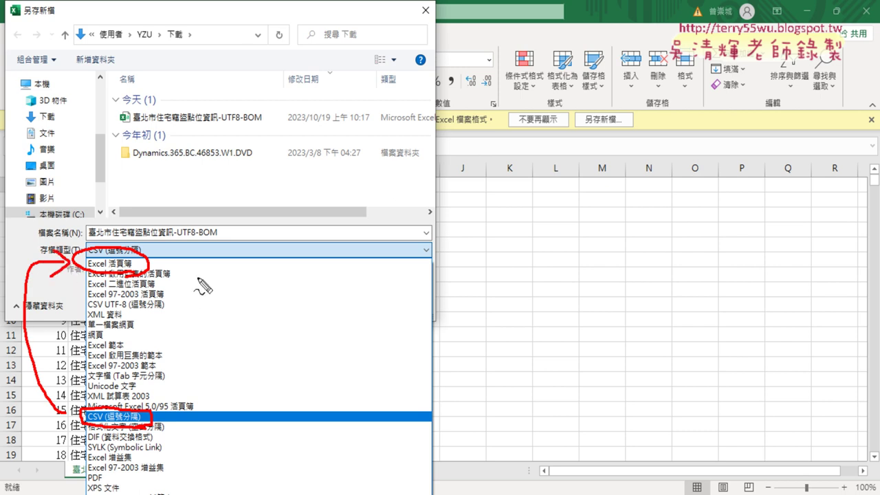
{"action": "key", "text": "Escape"}
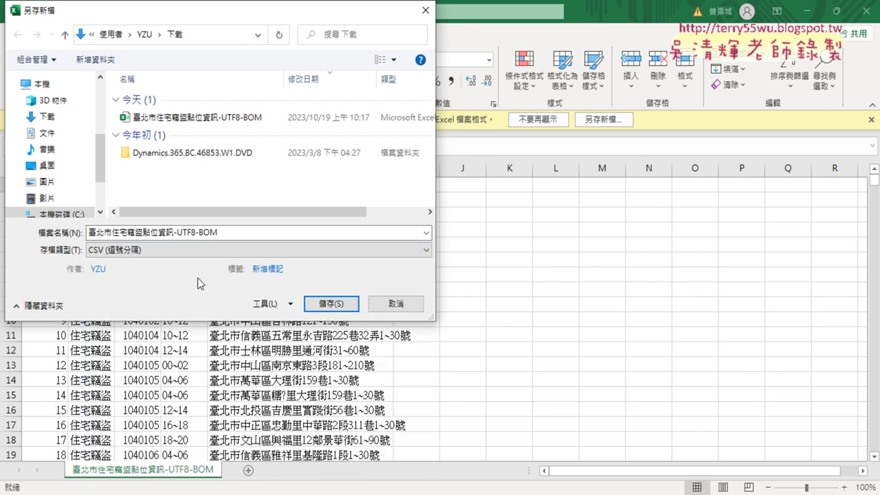
{"action": "left_click", "coordinate": [154, 250]}
{"action": "left_click", "coordinate": [153, 265]}
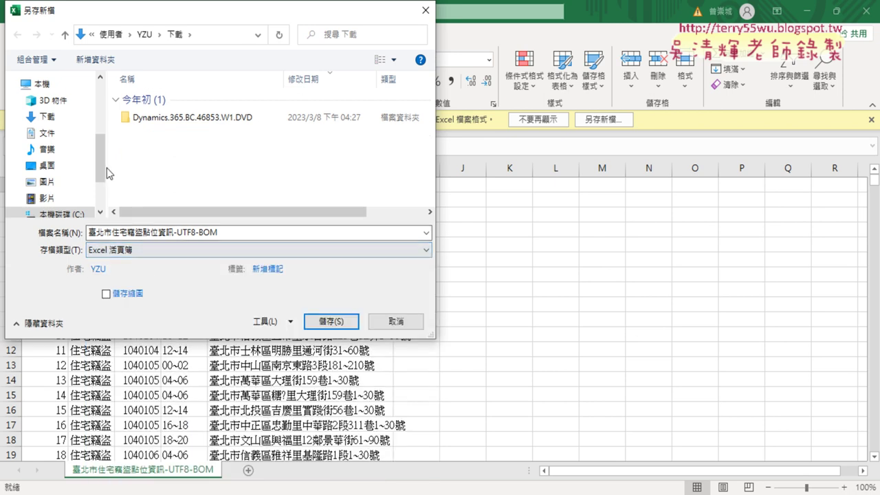
{"action": "scroll", "coordinate": [104, 169], "scroll_direction": "down", "scroll_amount": 2}
{"action": "left_click", "coordinate": [50, 128]}
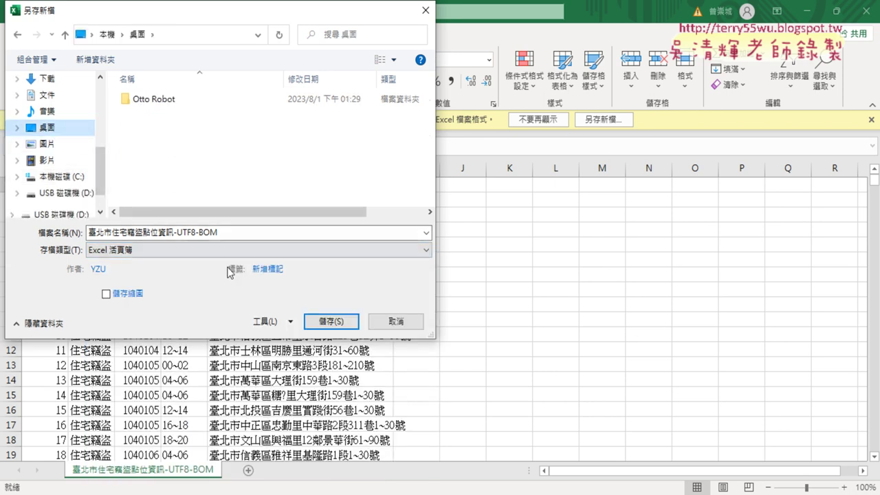
{"action": "left_click", "coordinate": [329, 321]}
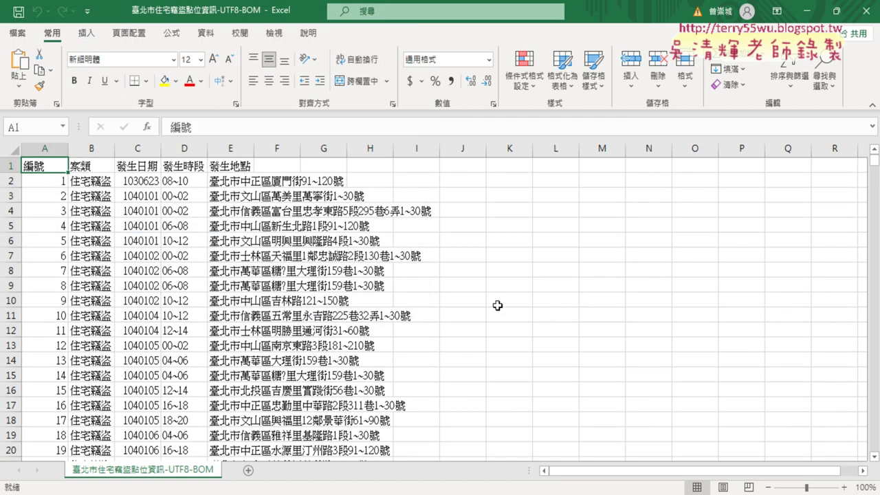
Step: AutoFit columns A through E so the full addresses are readable
{"action": "left_click_drag", "start_coordinate": [66, 148], "coordinate": [253, 149]}
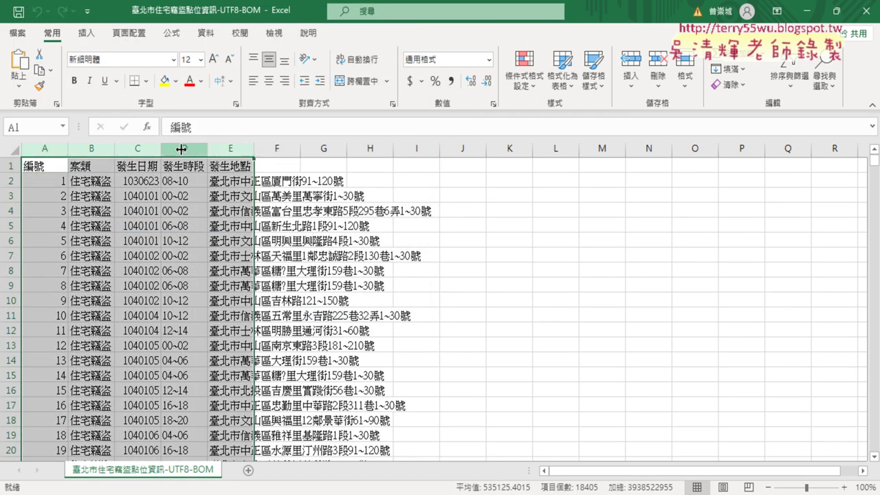
{"action": "double_click", "coordinate": [68, 149]}
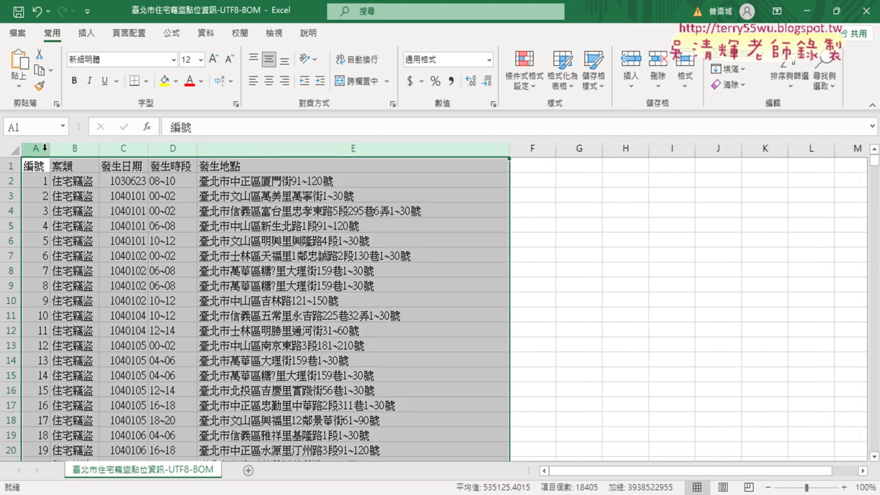
{"action": "left_click_drag", "start_coordinate": [35, 150], "coordinate": [301, 151]}
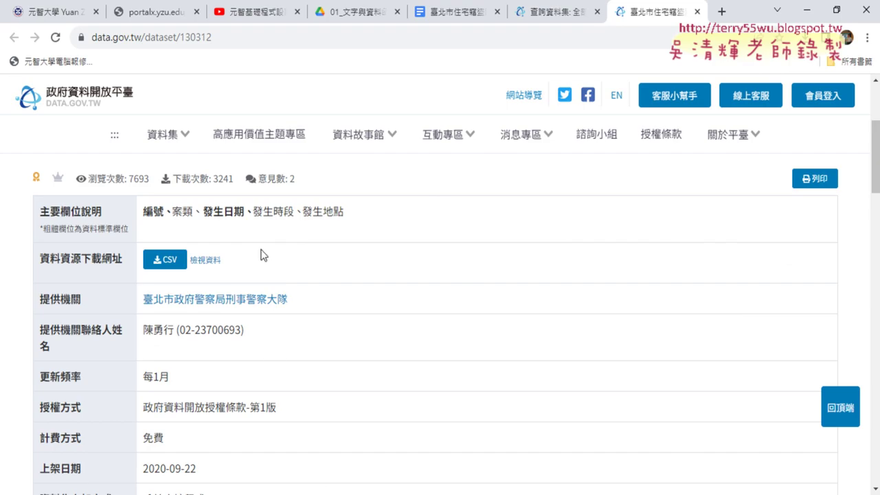
Step: Check the 1.歷年竊盜折線圖 example chart in the Google Doc, then return to Excel
{"action": "left_click", "coordinate": [461, 12]}
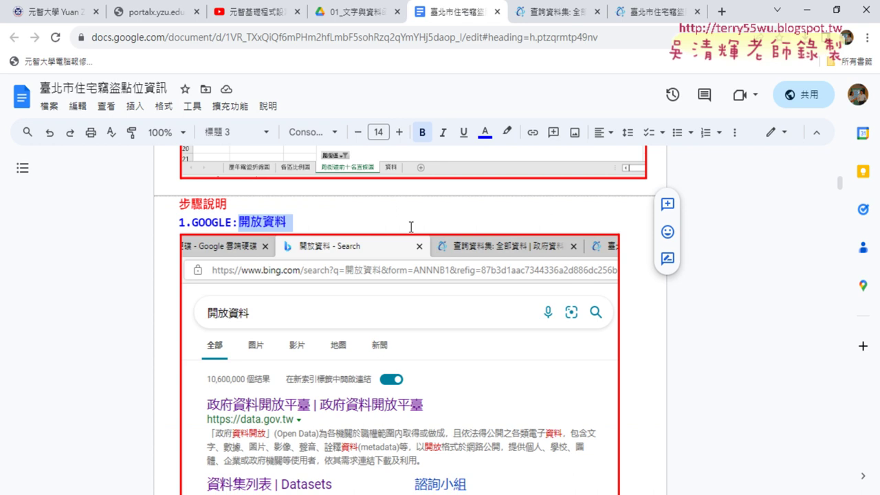
{"action": "scroll", "coordinate": [410, 227], "scroll_direction": "up", "scroll_amount": 3}
{"action": "scroll", "coordinate": [408, 229], "scroll_direction": "up", "scroll_amount": 3}
{"action": "scroll", "coordinate": [406, 231], "scroll_direction": "up", "scroll_amount": 4}
{"action": "scroll", "coordinate": [402, 235], "scroll_direction": "up", "scroll_amount": 3}
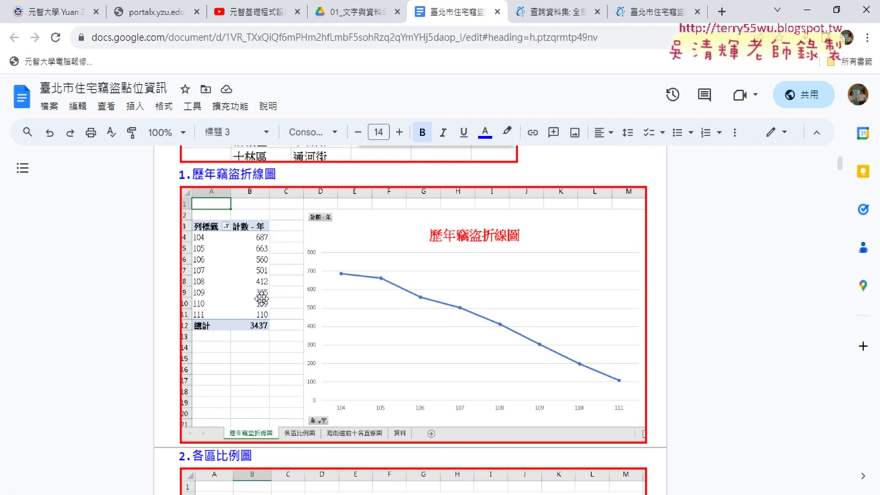
{"action": "key", "text": "alt+Tab"}
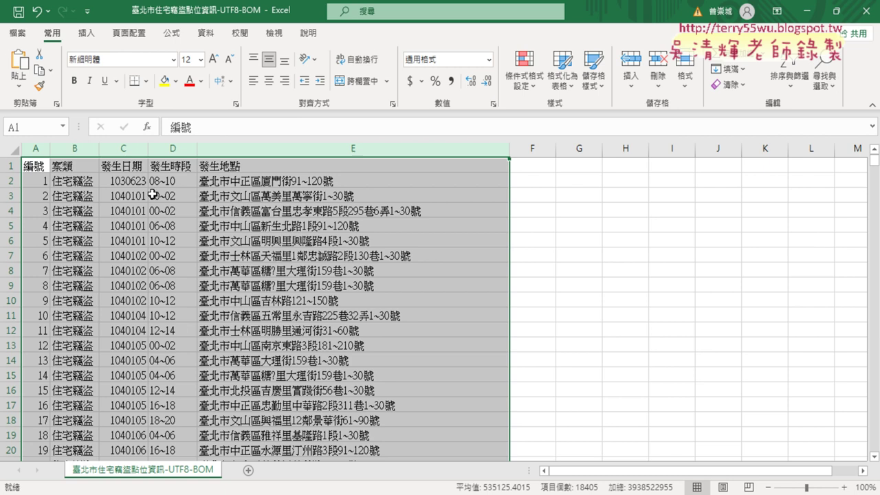
Step: Insert a 年 column after 發生日期 and start an Insert Function for cell D2
{"action": "left_click", "coordinate": [130, 149]}
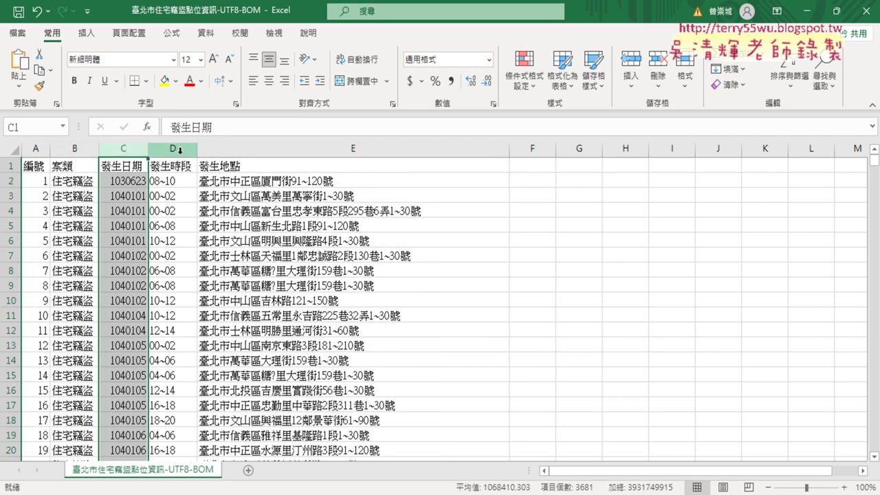
{"action": "right_click", "coordinate": [177, 149]}
{"action": "left_click", "coordinate": [217, 267]}
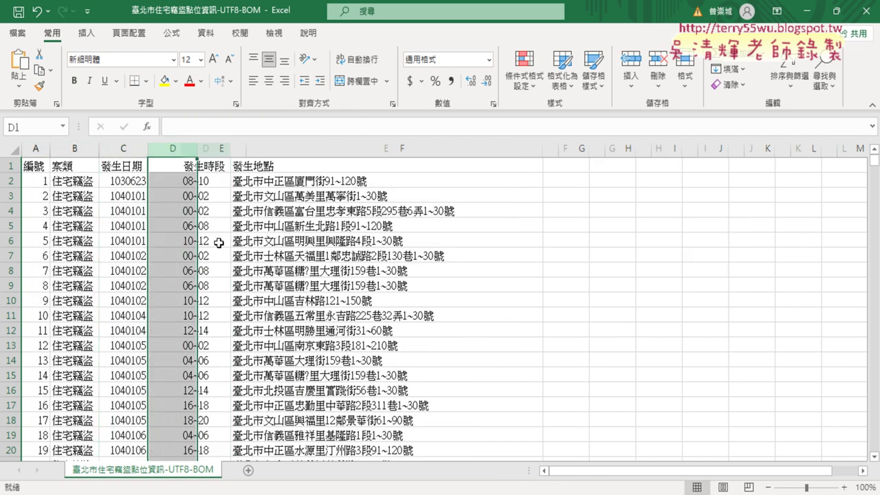
{"action": "double_click", "coordinate": [172, 162]}
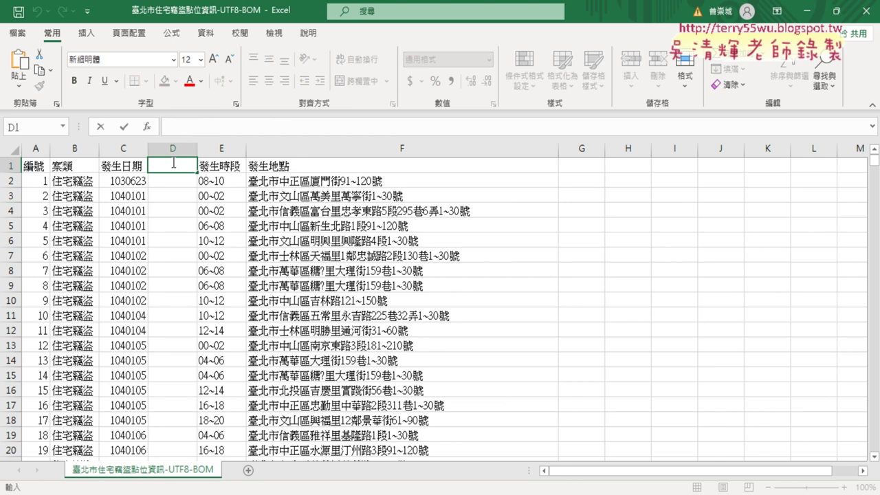
{"action": "type", "text": "n"}
{"action": "type", "text": "年"}
{"action": "left_click", "coordinate": [123, 145]}
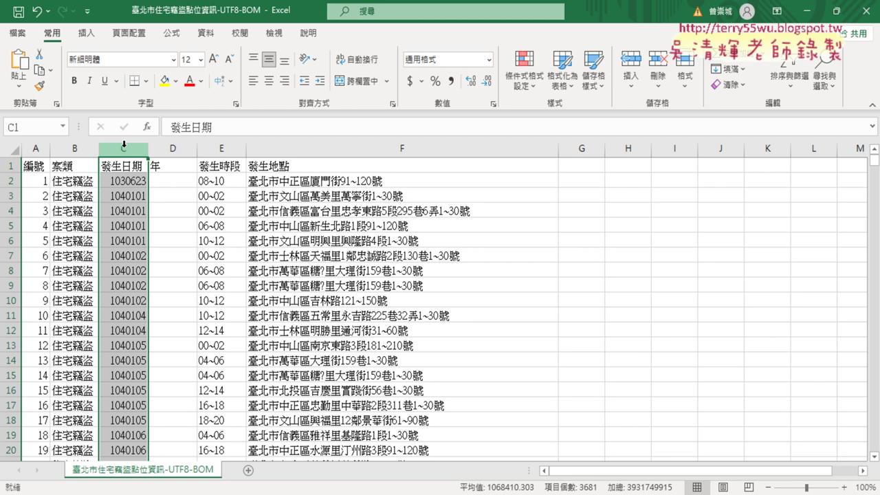
{"action": "left_click", "coordinate": [184, 184]}
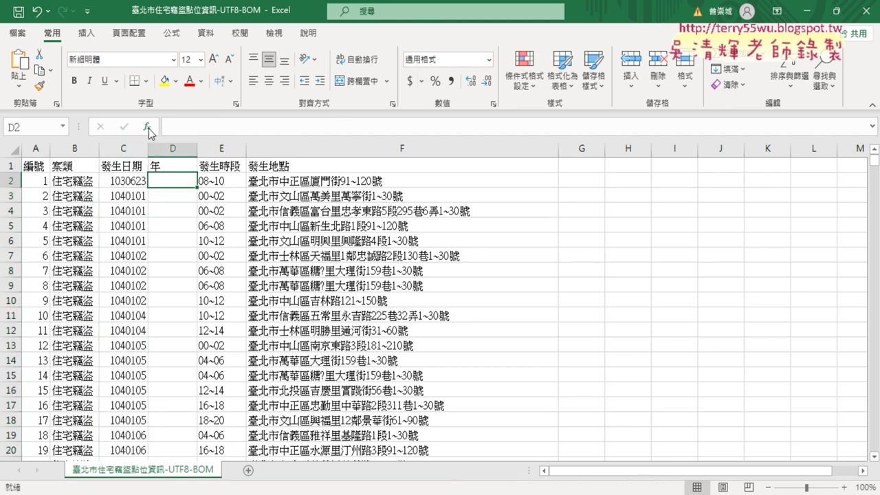
{"action": "left_click", "coordinate": [147, 127]}
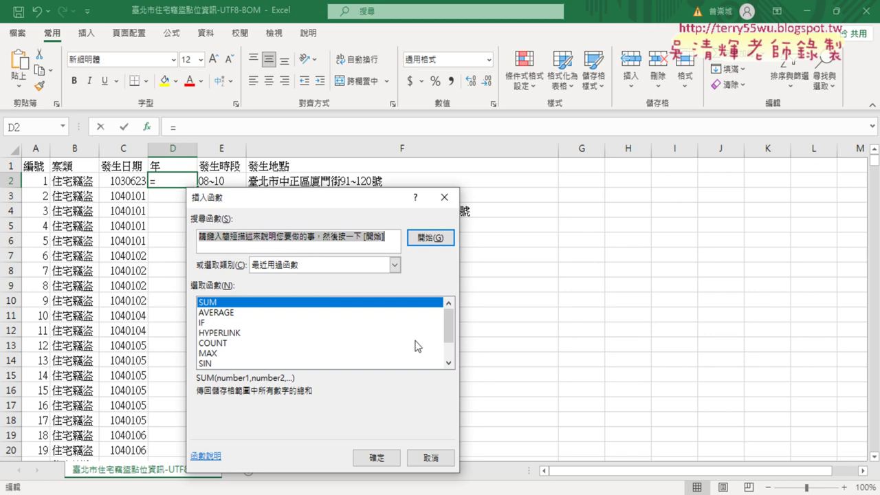
Step: Enter =LEFT(C2,3) in D2 and fill it down the 年 column to extract years like 103 and 104
{"action": "left_click", "coordinate": [335, 264]}
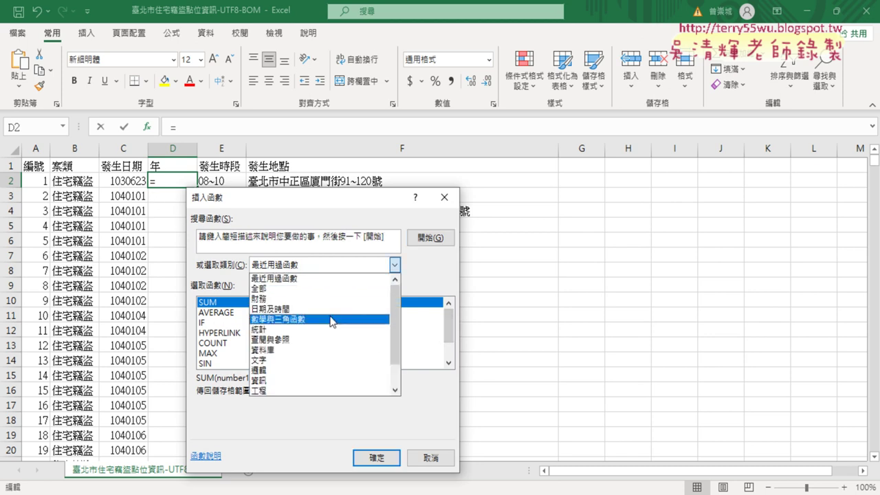
{"action": "left_click", "coordinate": [329, 360]}
{"action": "left_click", "coordinate": [448, 363]}
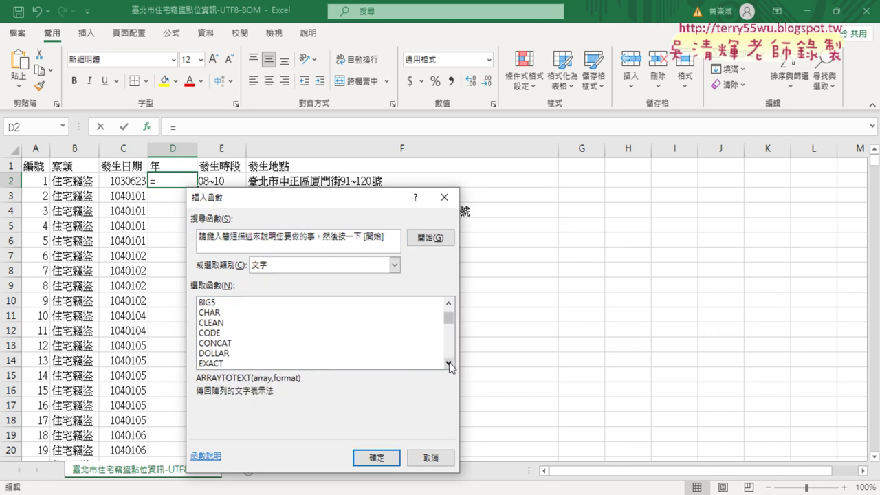
{"action": "left_click", "coordinate": [449, 363]}
{"action": "left_click", "coordinate": [448, 363]}
{"action": "left_click", "coordinate": [220, 332]}
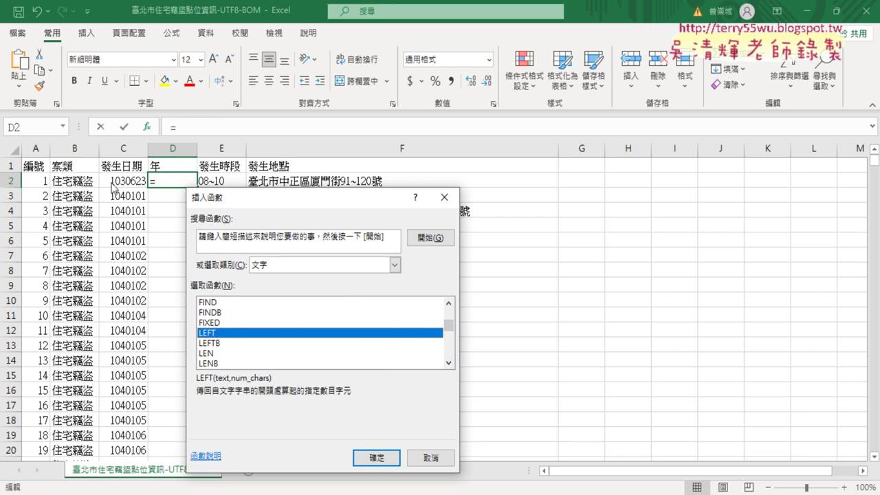
{"action": "left_click", "coordinate": [376, 457]}
{"action": "left_click", "coordinate": [131, 180]}
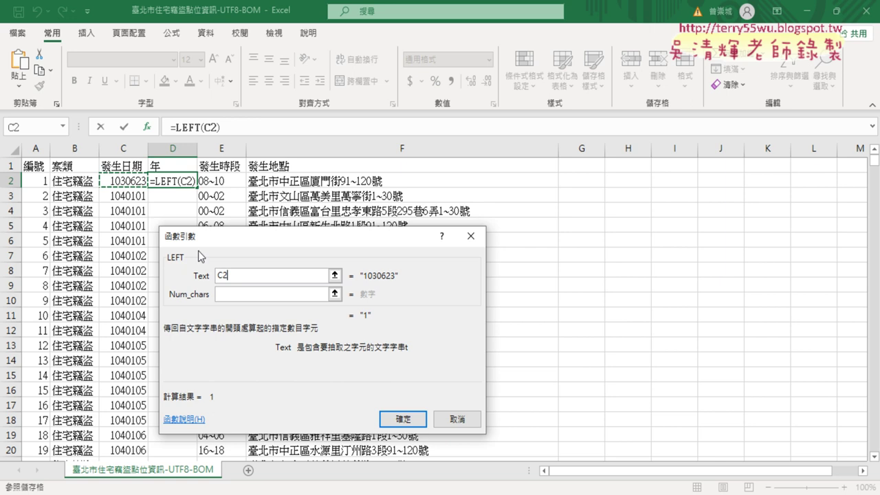
{"action": "left_click", "coordinate": [241, 297]}
{"action": "type", "text": "3"}
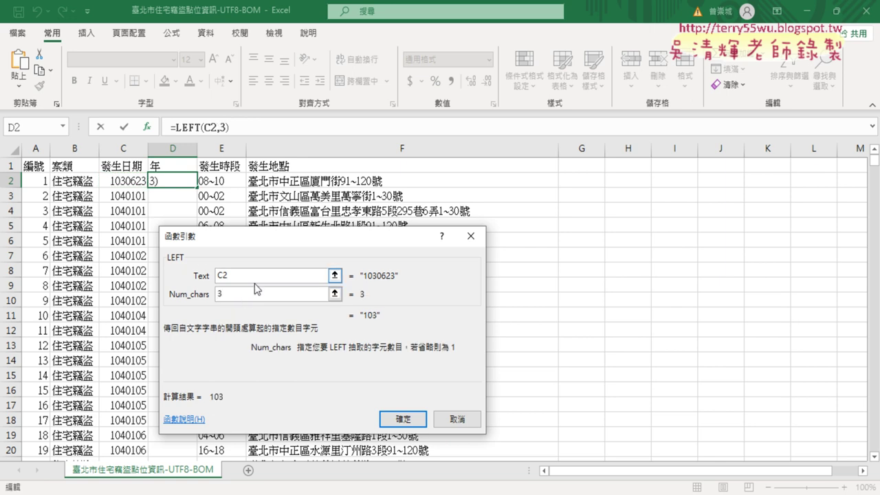
{"action": "left_click", "coordinate": [406, 421]}
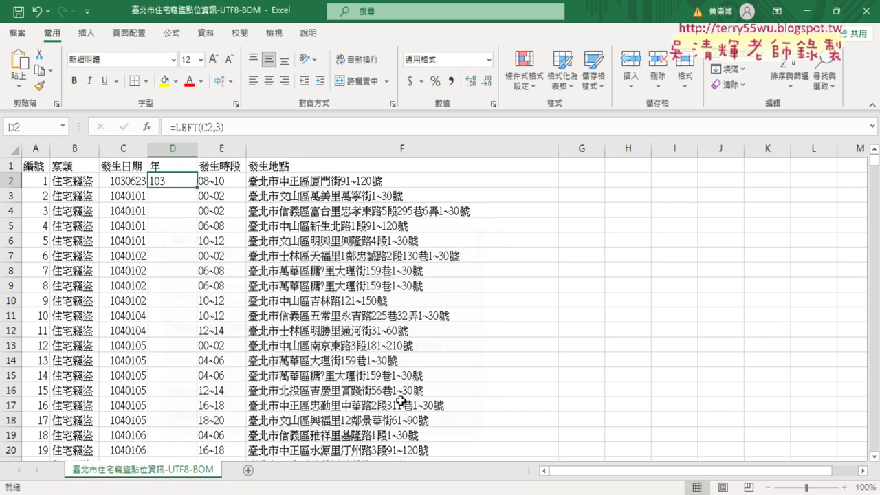
{"action": "double_click", "coordinate": [197, 187]}
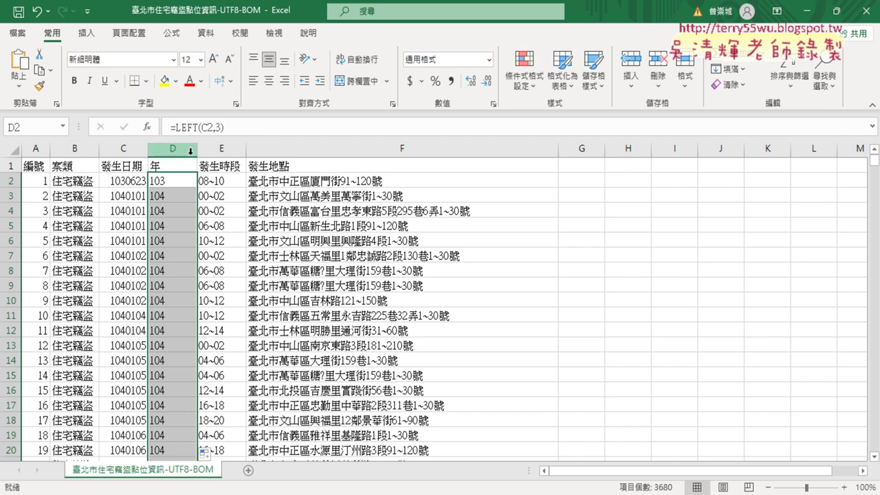
Step: Create a pivot table from A1:F3681 on a new sheet, with 年 as rows and its count as values
{"action": "left_click", "coordinate": [179, 226]}
{"action": "left_click", "coordinate": [78, 34]}
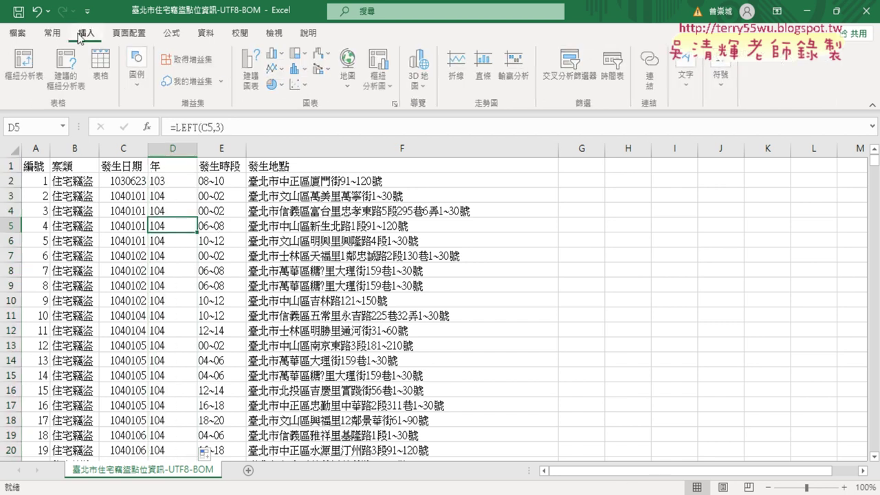
{"action": "left_click", "coordinate": [27, 67]}
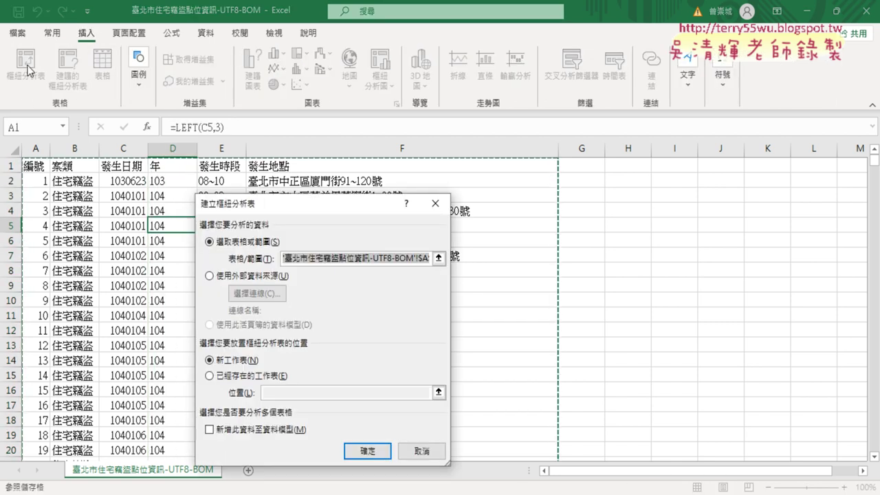
{"action": "left_click_drag", "start_coordinate": [313, 205], "coordinate": [618, 96]}
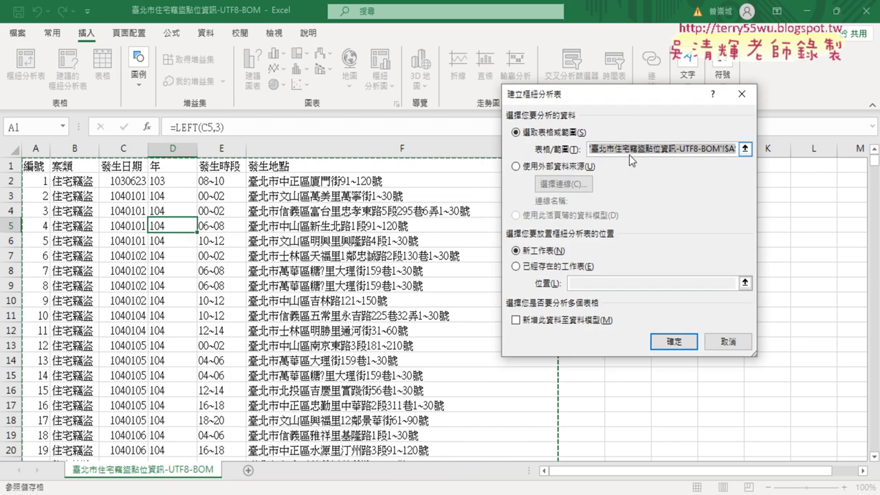
{"action": "left_click", "coordinate": [692, 149]}
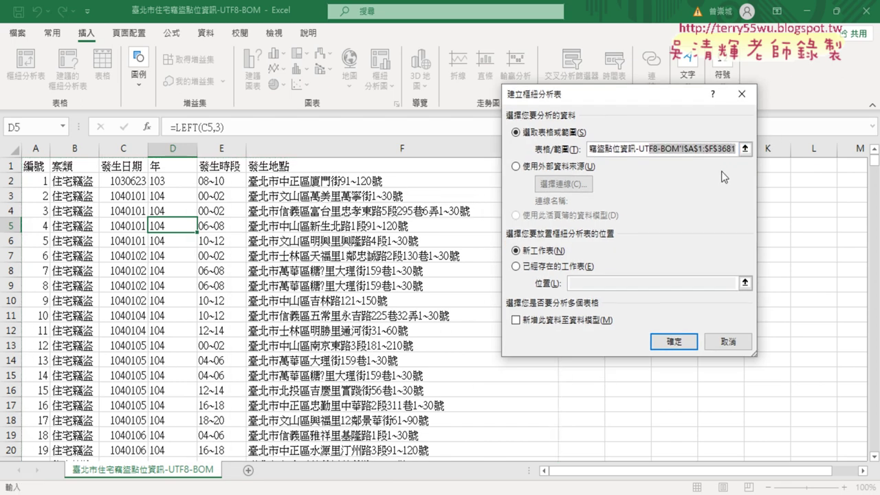
{"action": "left_click", "coordinate": [674, 342]}
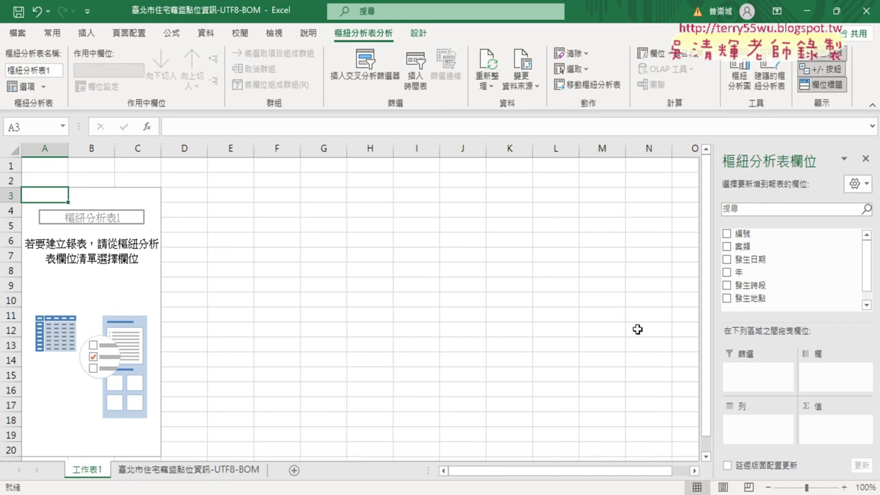
{"action": "left_click_drag", "start_coordinate": [769, 275], "coordinate": [751, 423]}
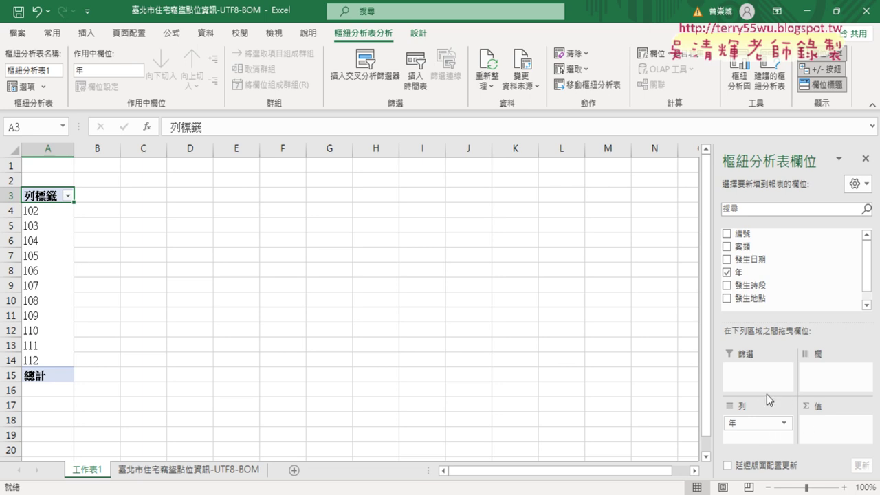
{"action": "left_click_drag", "start_coordinate": [754, 277], "coordinate": [818, 438]}
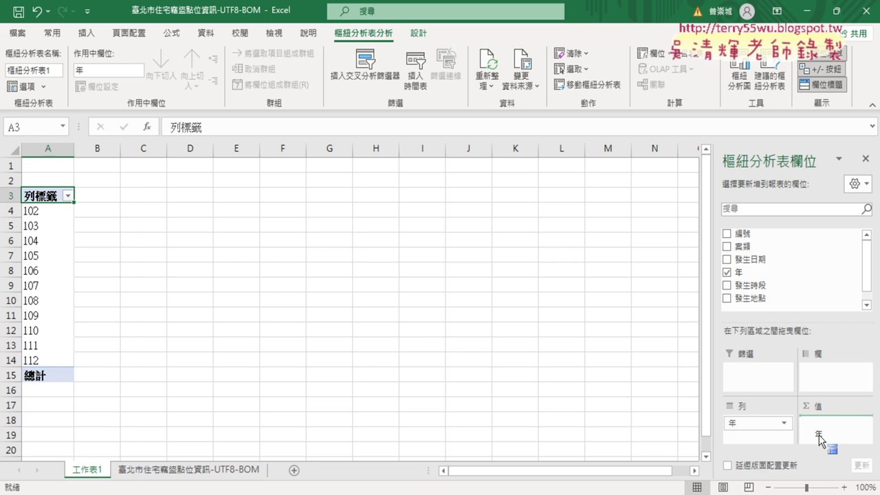
{"action": "left_click_drag", "start_coordinate": [818, 438], "coordinate": [818, 438]}
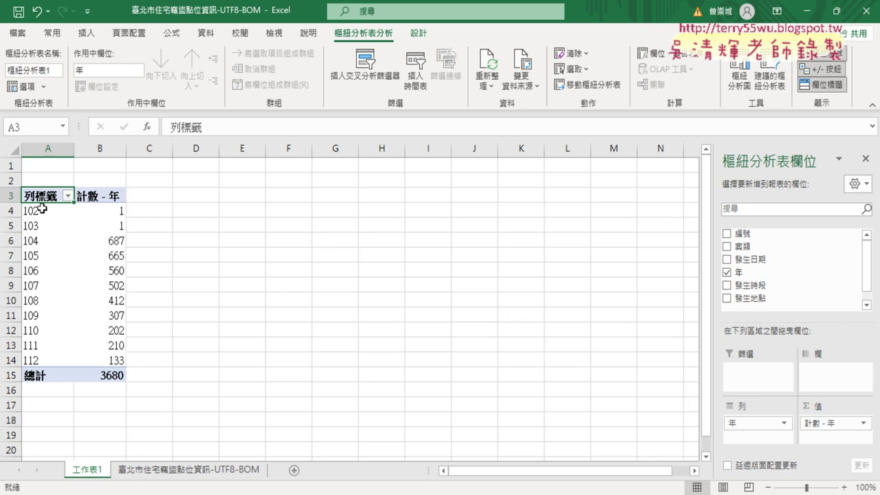
Step: Filter the pivot's row labels to exclude years 102, 103 and 112, leaving a total of 3545
{"action": "left_click_drag", "start_coordinate": [10, 210], "coordinate": [11, 226]}
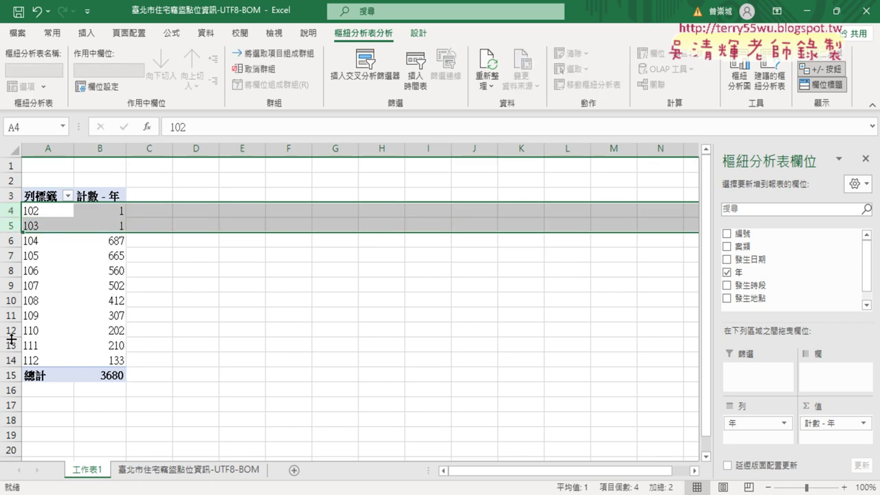
{"action": "left_click", "coordinate": [11, 360]}
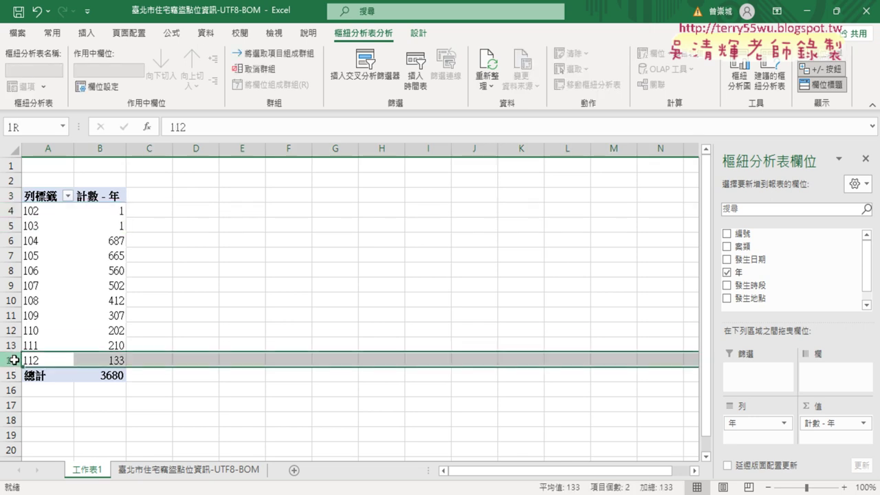
{"action": "left_click", "coordinate": [64, 197]}
{"action": "mouse_move", "coordinate": [48, 305]}
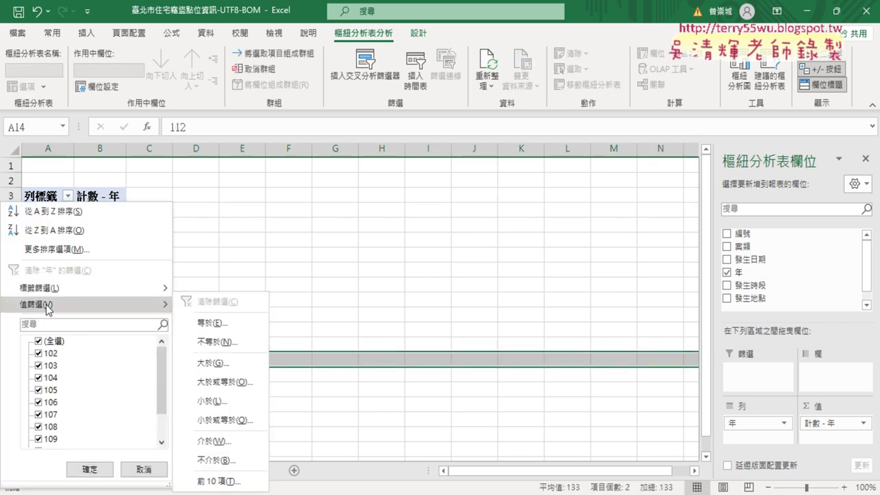
{"action": "left_click", "coordinate": [50, 354]}
{"action": "left_click", "coordinate": [41, 365]}
{"action": "scroll", "coordinate": [86, 400], "scroll_direction": "down", "scroll_amount": 1}
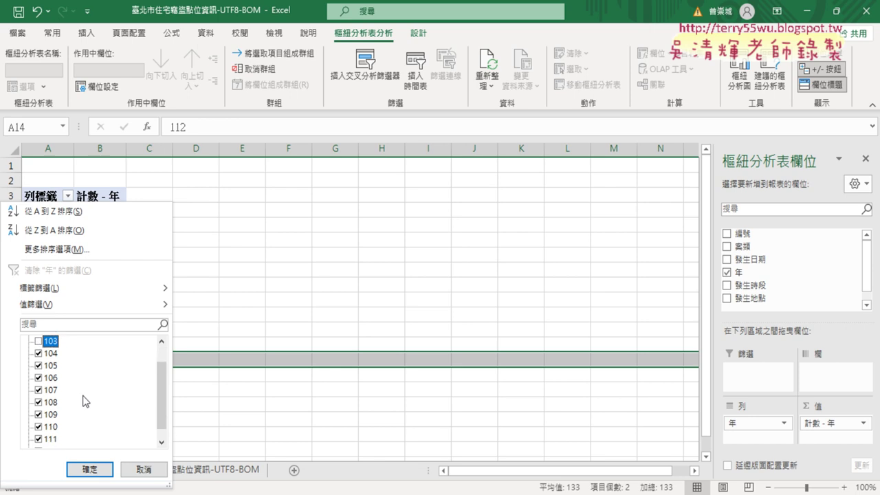
{"action": "scroll", "coordinate": [41, 442], "scroll_direction": "down", "scroll_amount": 1}
{"action": "left_click", "coordinate": [38, 439]}
{"action": "left_click", "coordinate": [90, 469]}
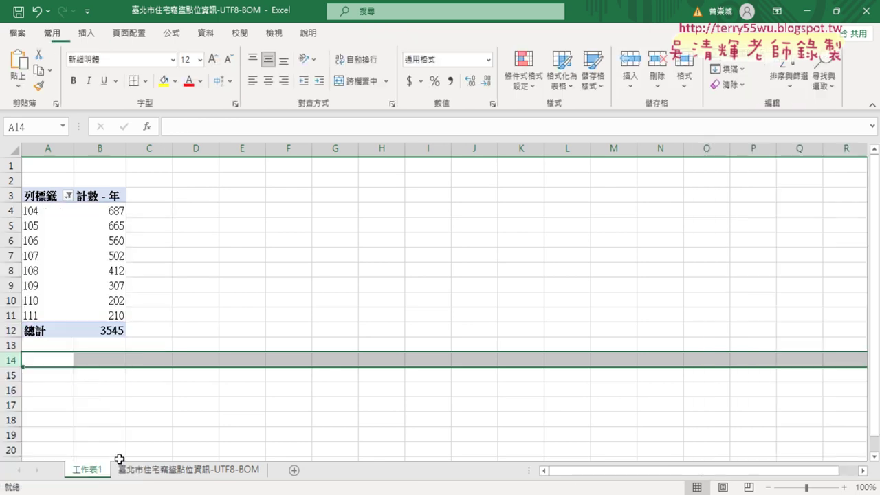
{"action": "left_click", "coordinate": [70, 271]}
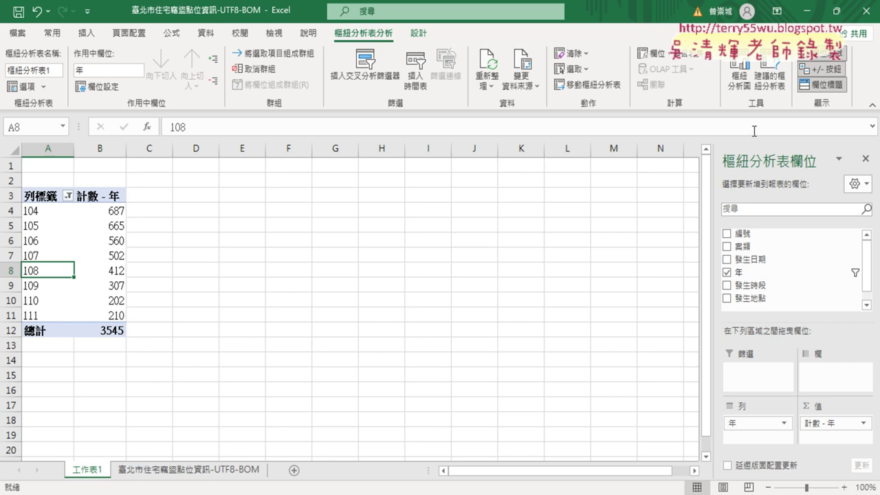
Step: Insert a Line with Markers pivot chart and place it enlarged beside the pivot table
{"action": "left_click", "coordinate": [740, 80]}
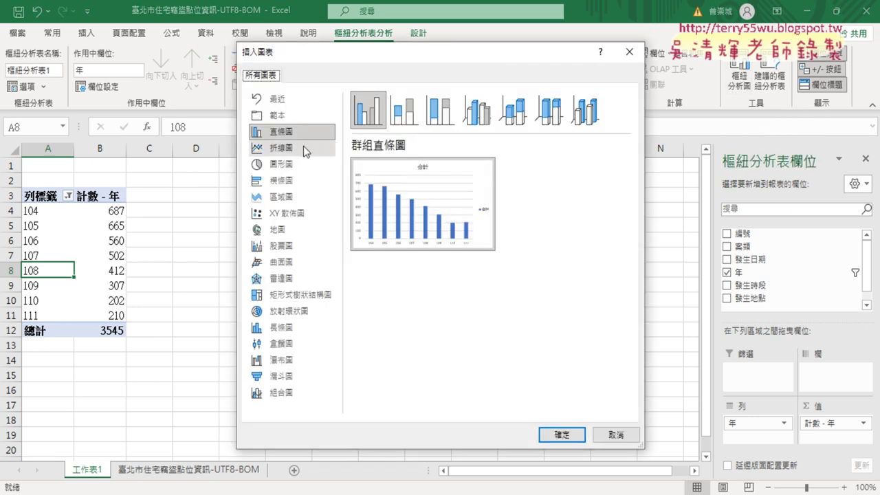
{"action": "left_click", "coordinate": [303, 147]}
{"action": "left_click", "coordinate": [477, 111]}
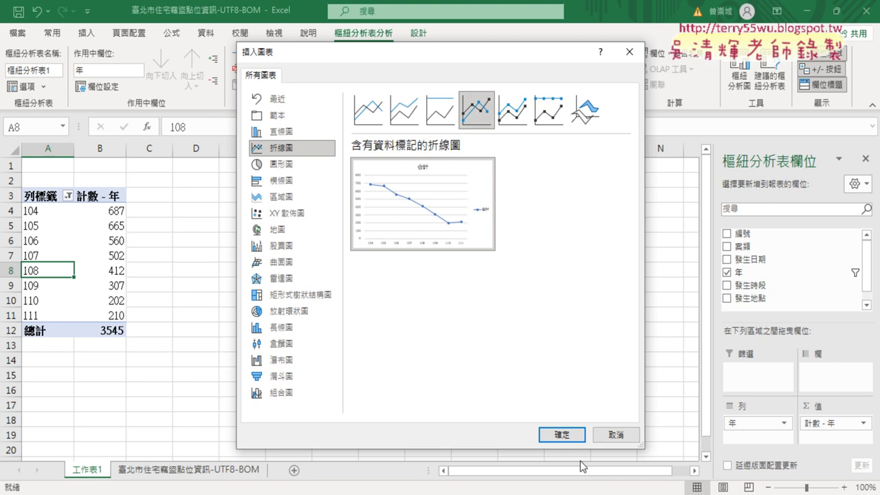
{"action": "left_click", "coordinate": [575, 438]}
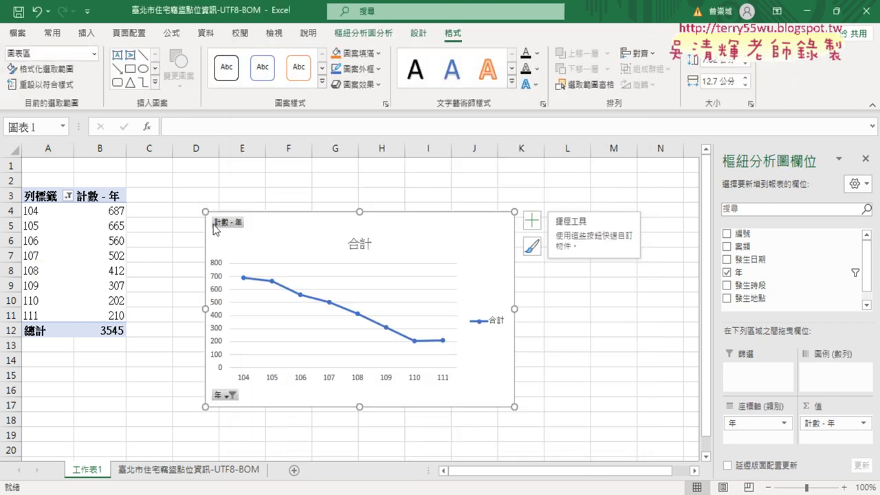
{"action": "left_click_drag", "start_coordinate": [205, 212], "coordinate": [173, 174]}
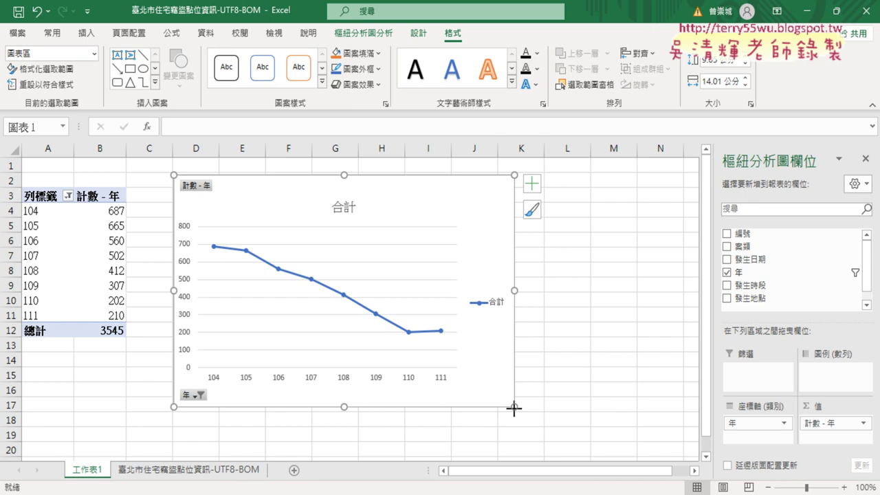
{"action": "left_click_drag", "start_coordinate": [514, 407], "coordinate": [635, 438]}
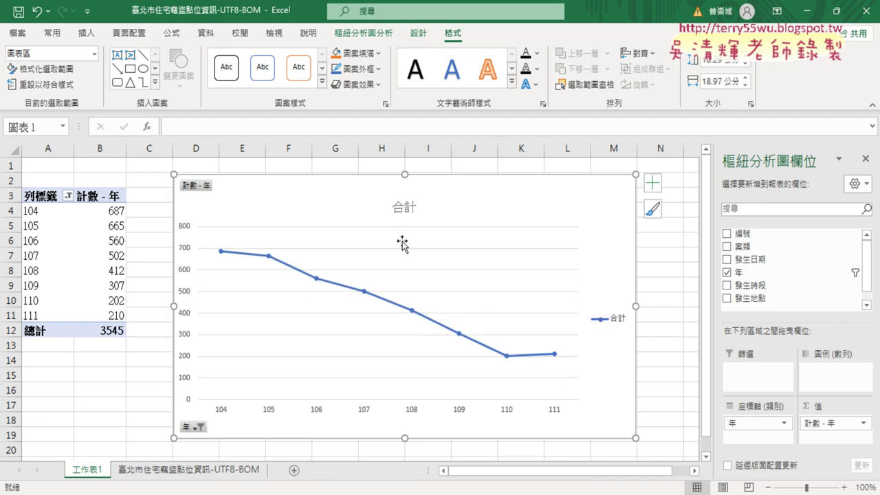
Step: Select the chart title 合計 and copy the heading 歷年竊盜折線圖 from the Google Doc
{"action": "left_click", "coordinate": [412, 207]}
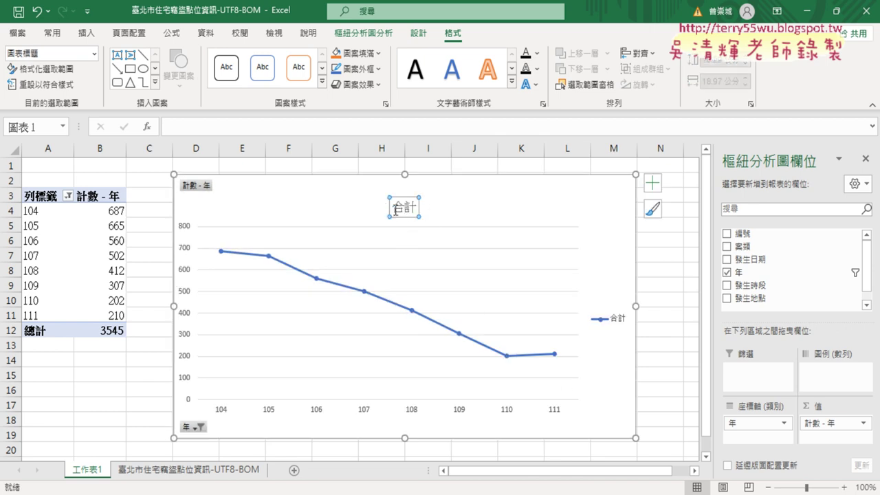
{"action": "double_click", "coordinate": [399, 208]}
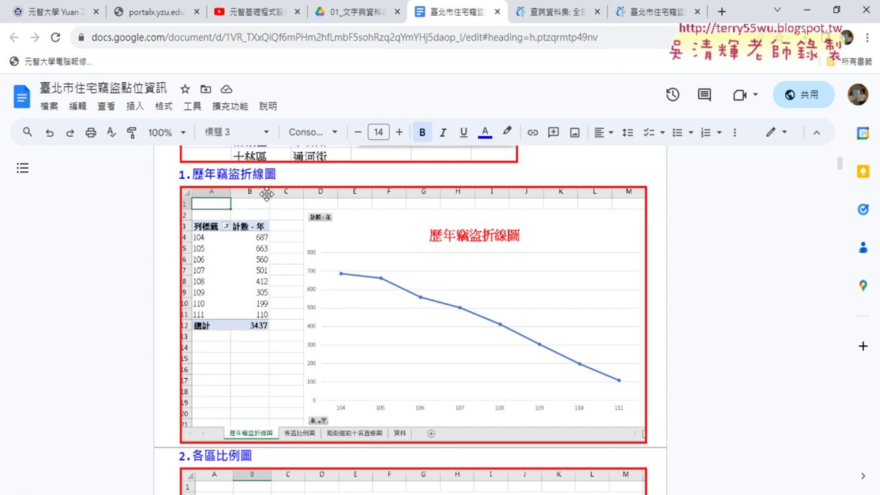
{"action": "left_click_drag", "start_coordinate": [277, 177], "coordinate": [198, 181]}
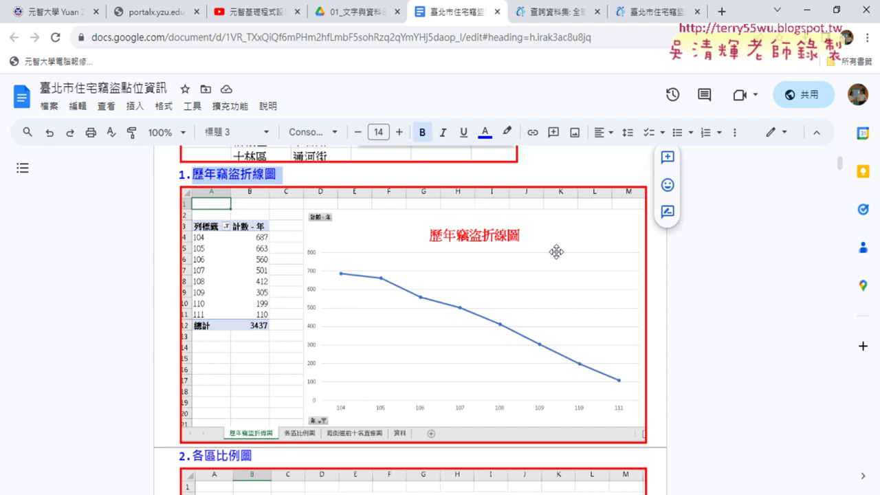
{"action": "left_click", "coordinate": [814, 20]}
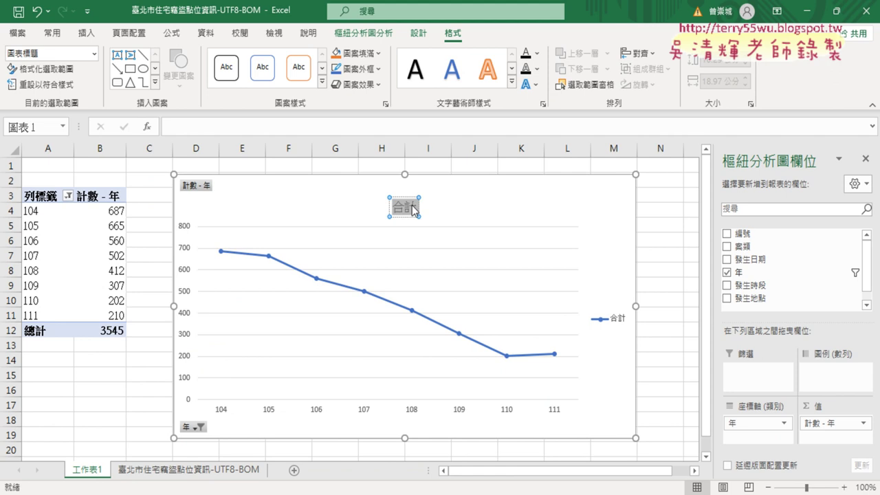
Step: Paste 歷年竊盜折線圖 as the chart title and format it red at size 20
{"action": "key", "text": "ctrl+v"}
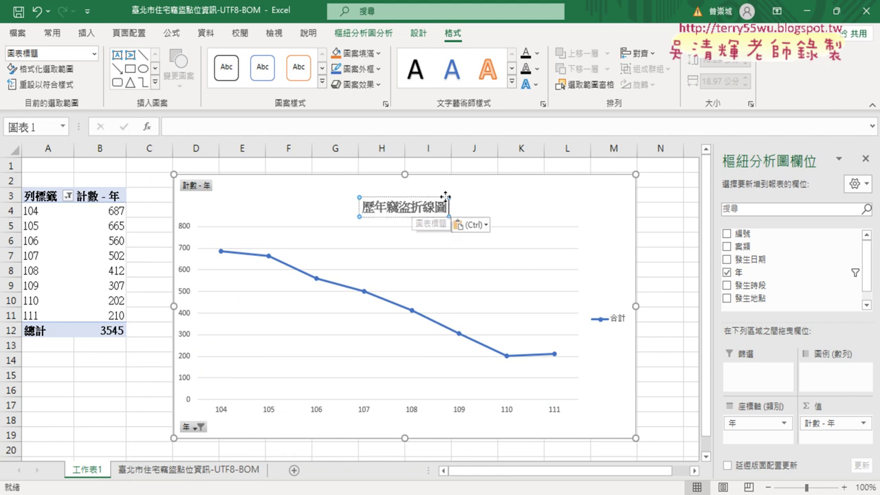
{"action": "left_click", "coordinate": [53, 33]}
{"action": "left_click", "coordinate": [189, 82]}
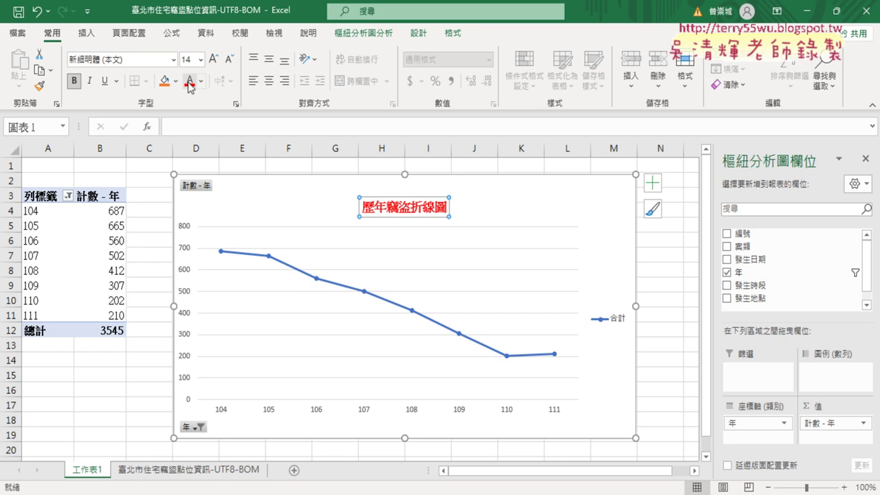
{"action": "left_click", "coordinate": [201, 60]}
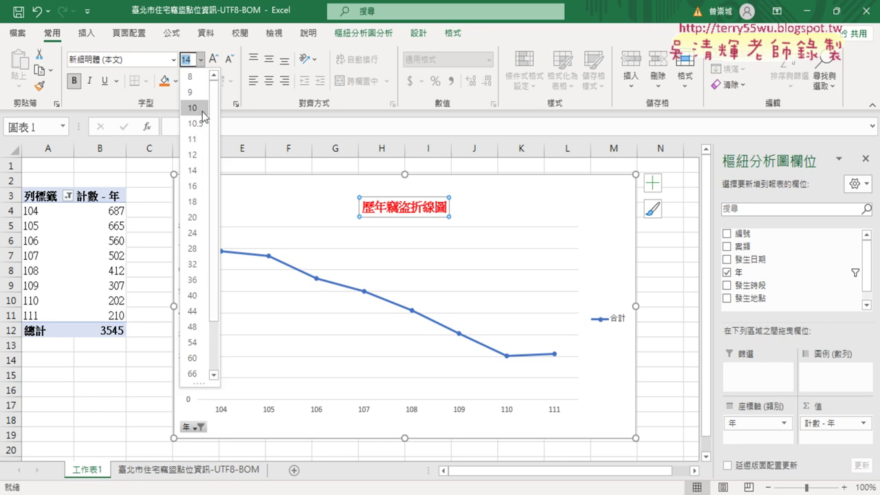
{"action": "left_click", "coordinate": [193, 217]}
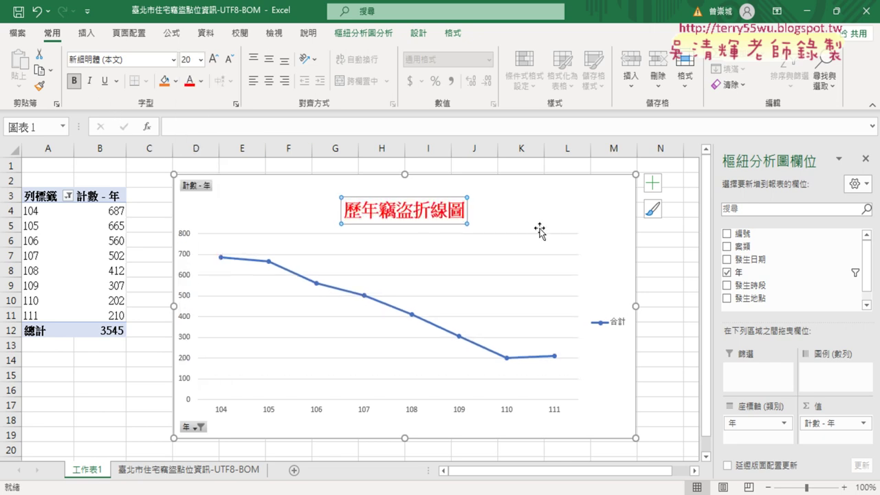
Step: Remove the 合計 legend from the chart
{"action": "left_click", "coordinate": [615, 328]}
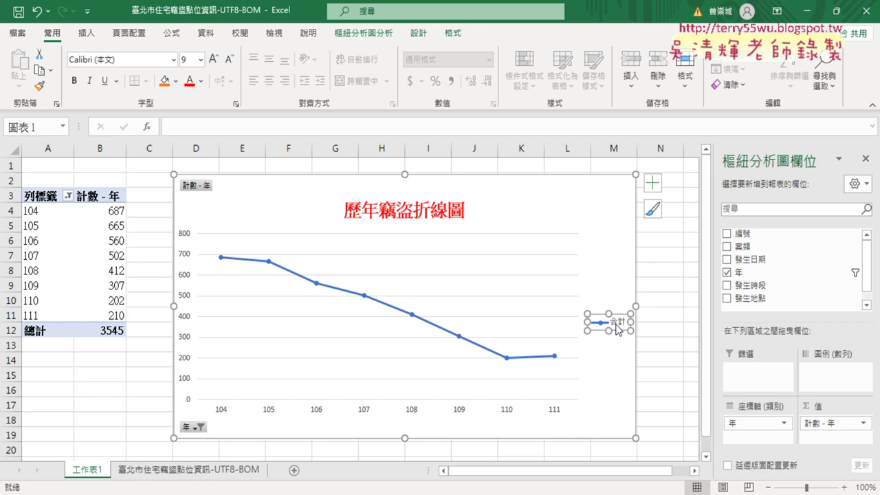
{"action": "left_click", "coordinate": [652, 182]}
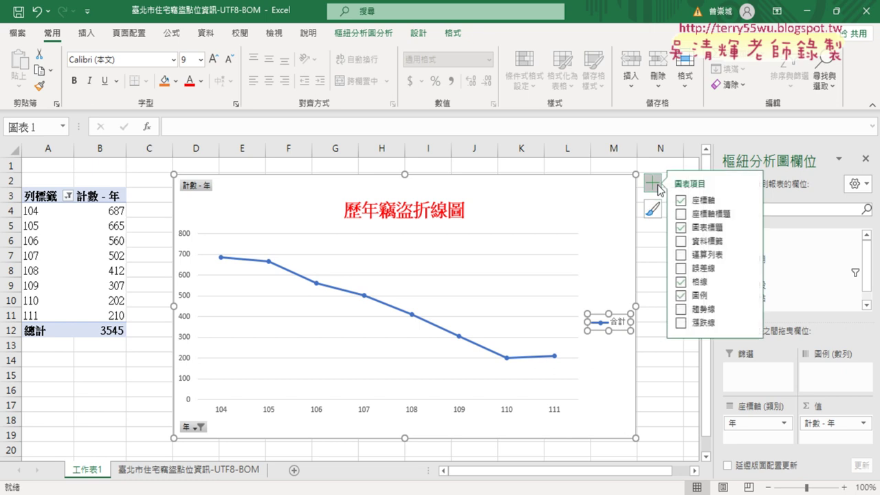
{"action": "left_click", "coordinate": [684, 295]}
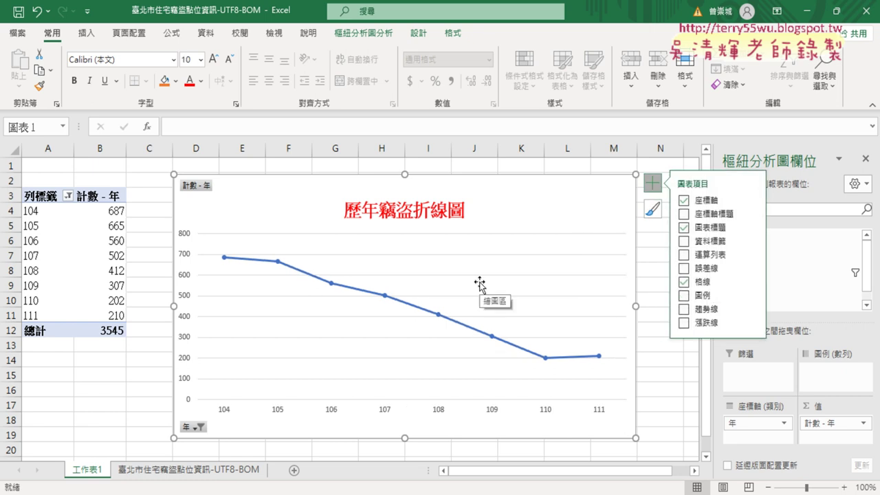
{"action": "double_click", "coordinate": [87, 469]}
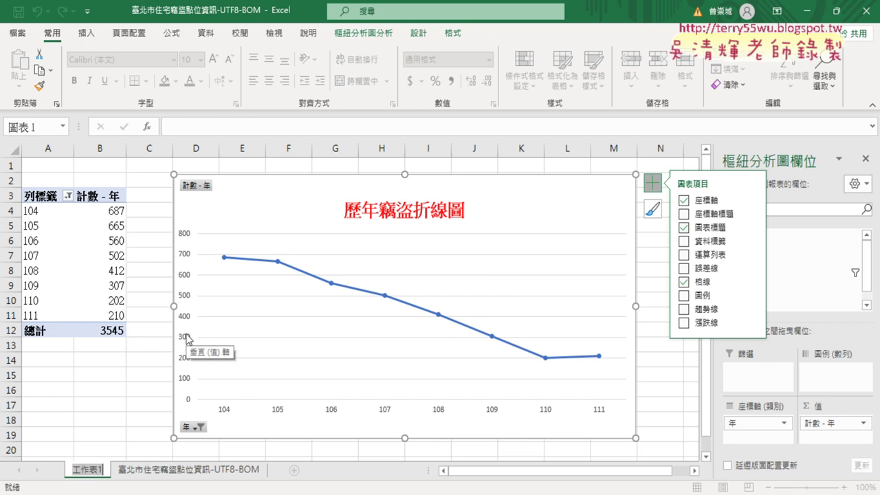
Step: Name the pivot and chart sheet tab 歷年竊盜折線圖, then drag around the screen and press Escape
{"action": "type", "text": "歷年竊盜折線圖"}
{"action": "key", "text": "Return"}
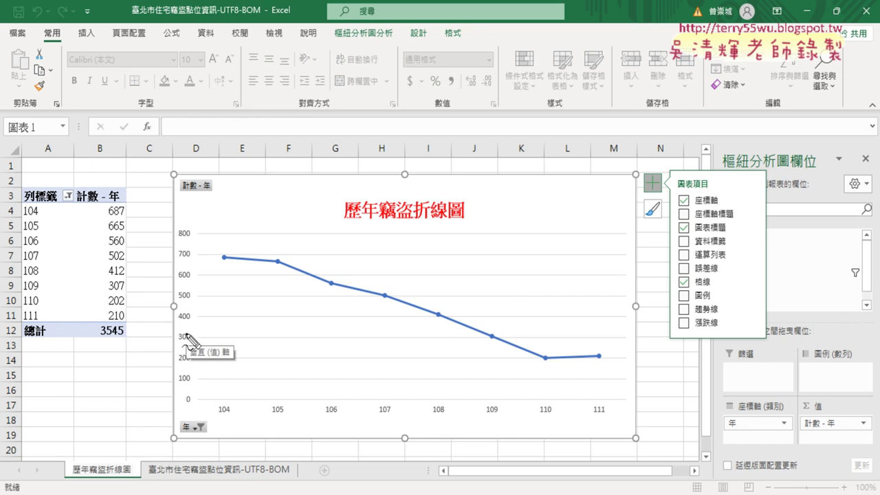
{"action": "mouse_move", "coordinate": [470, 225]}
{"action": "left_mouse_down"}
{"action": "mouse_move", "coordinate": [346, 227]}
{"action": "mouse_move", "coordinate": [471, 227]}
{"action": "left_mouse_up"}
{"action": "mouse_move", "coordinate": [112, 356]}
{"action": "left_mouse_down"}
{"action": "mouse_move", "coordinate": [147, 222]}
{"action": "mouse_move", "coordinate": [116, 337]}
{"action": "left_mouse_up"}
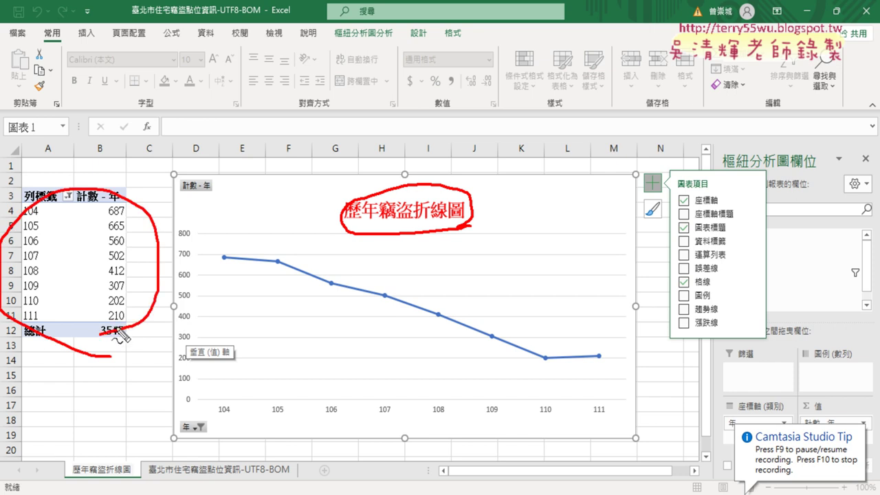
{"action": "left_click_drag", "start_coordinate": [83, 246], "coordinate": [73, 286]}
{"action": "left_click", "coordinate": [88, 282]}
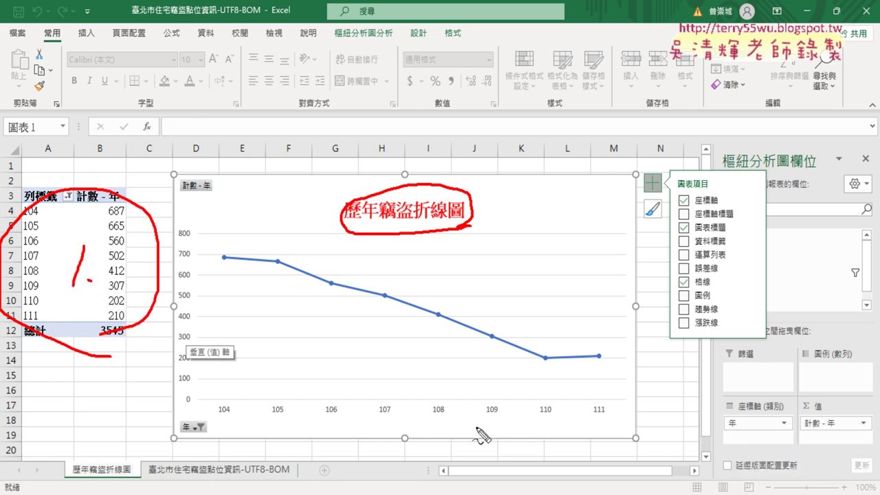
{"action": "left_click_drag", "start_coordinate": [440, 442], "coordinate": [489, 443]}
{"action": "left_click_drag", "start_coordinate": [510, 248], "coordinate": [545, 283]}
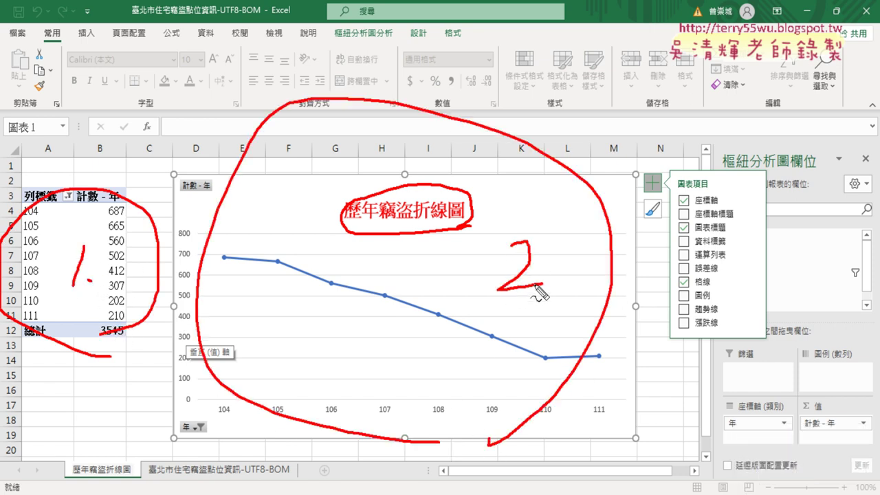
{"action": "left_click", "coordinate": [582, 297]}
{"action": "mouse_move", "coordinate": [110, 481]}
{"action": "left_mouse_down"}
{"action": "mouse_move", "coordinate": [121, 482]}
{"action": "mouse_move", "coordinate": [136, 459]}
{"action": "left_mouse_up"}
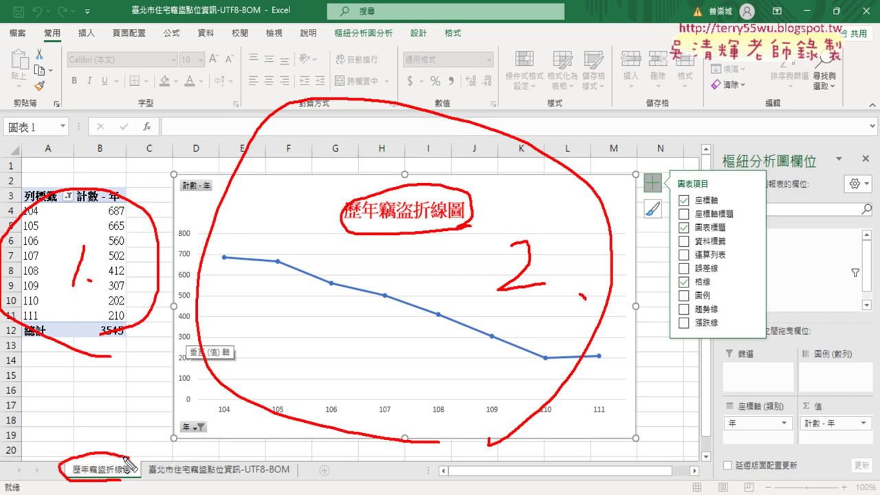
{"action": "mouse_move", "coordinate": [101, 419]}
{"action": "left_mouse_down"}
{"action": "mouse_move", "coordinate": [103, 458]}
{"action": "mouse_move", "coordinate": [139, 453]}
{"action": "left_mouse_up"}
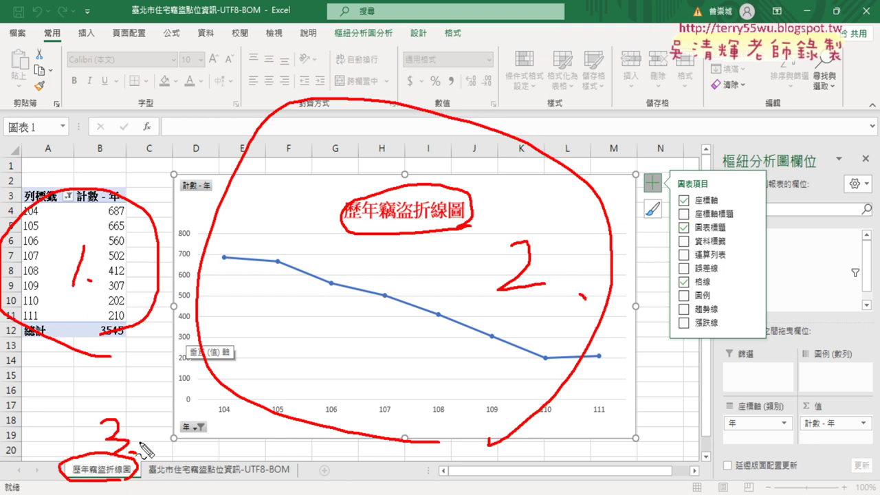
{"action": "key", "text": "Escape"}
Step: Review the Google Doc's yearly, district and street chart examples, then return to Excel
{"action": "key", "text": "alt+Tab"}
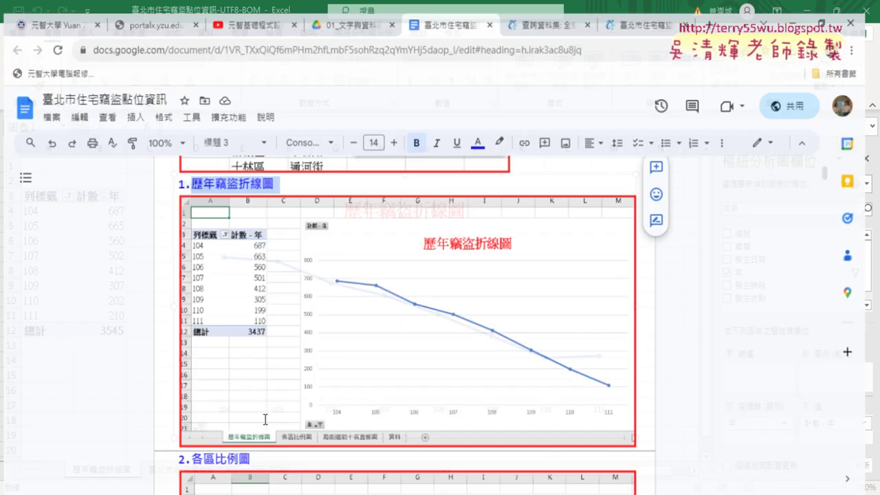
{"action": "scroll", "coordinate": [438, 349], "scroll_direction": "down", "scroll_amount": 3}
{"action": "scroll", "coordinate": [438, 349], "scroll_direction": "down", "scroll_amount": 2}
{"action": "scroll", "coordinate": [429, 308], "scroll_direction": "up", "scroll_amount": 1}
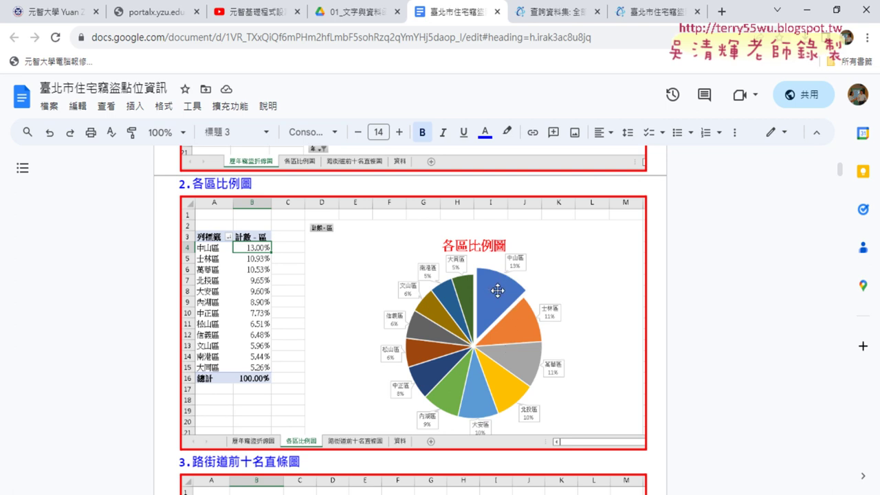
{"action": "scroll", "coordinate": [497, 290], "scroll_direction": "down", "scroll_amount": 2}
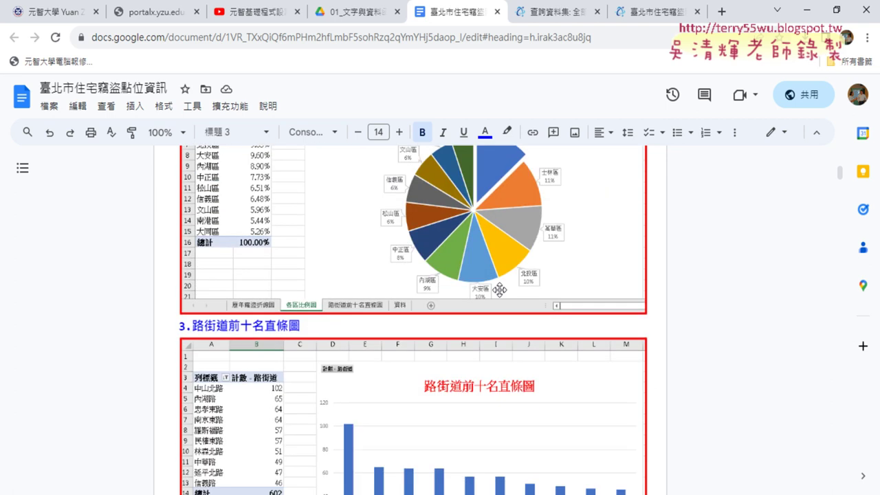
{"action": "scroll", "coordinate": [501, 288], "scroll_direction": "down", "scroll_amount": 2}
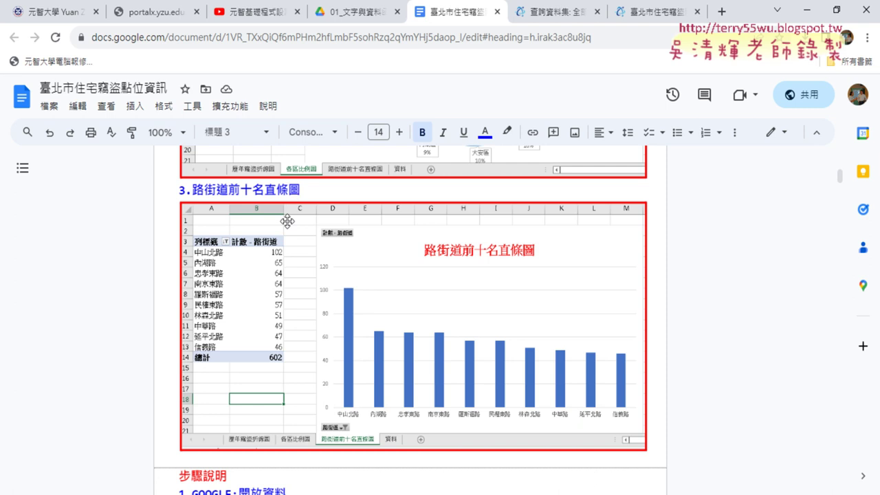
{"action": "key", "text": "alt+Tab"}
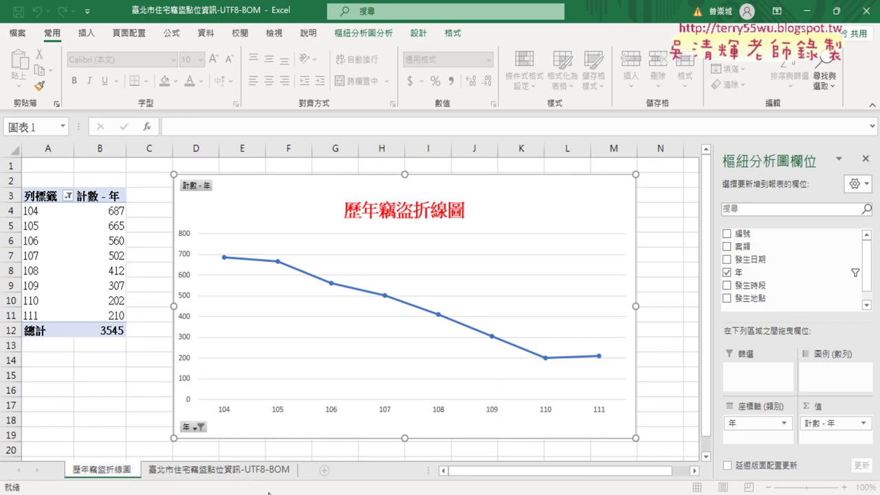
Step: Switch to the 臺北市住宅竊盜點位資訊-UTF8-BOM sheet and highlight streets 廈門街 and 萬寧 in F2–F3
{"action": "left_click", "coordinate": [222, 473]}
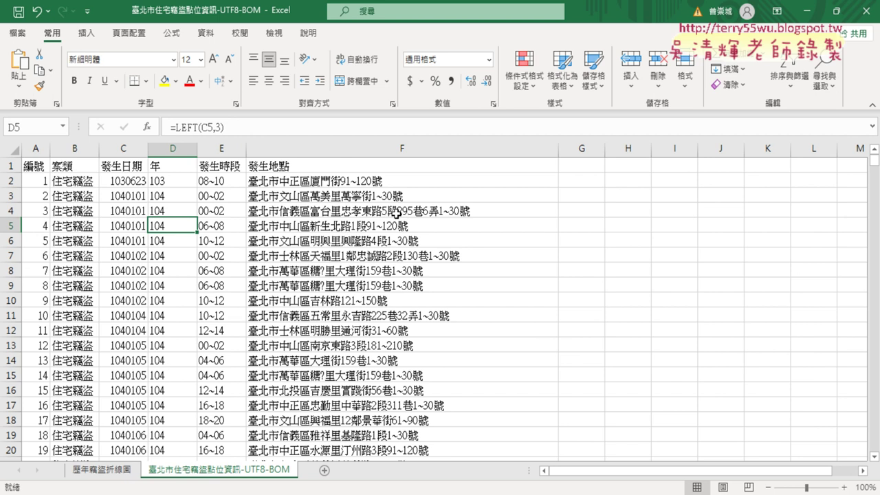
{"action": "double_click", "coordinate": [318, 181]}
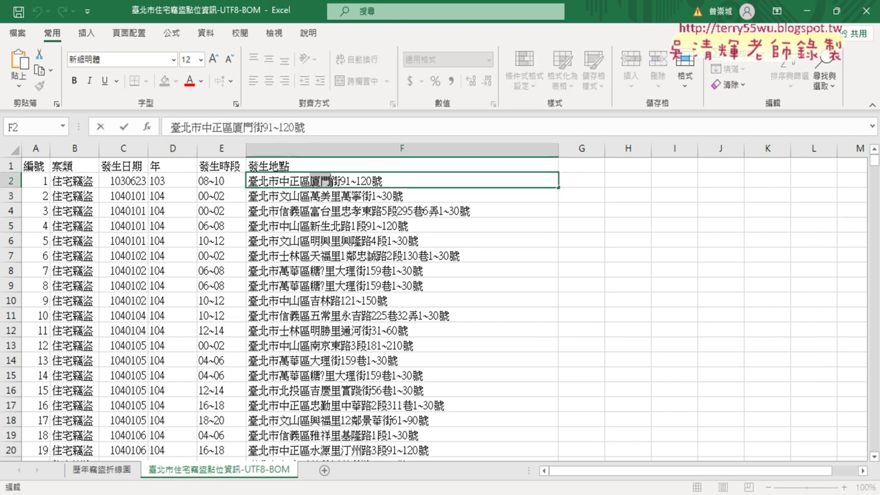
{"action": "mouse_move", "coordinate": [310, 181]}
{"action": "left_mouse_down"}
{"action": "mouse_move", "coordinate": [341, 181]}
{"action": "mouse_move", "coordinate": [372, 195]}
{"action": "mouse_move", "coordinate": [380, 212]}
{"action": "left_mouse_up"}
{"action": "double_click", "coordinate": [341, 194]}
{"action": "double_click", "coordinate": [354, 211]}
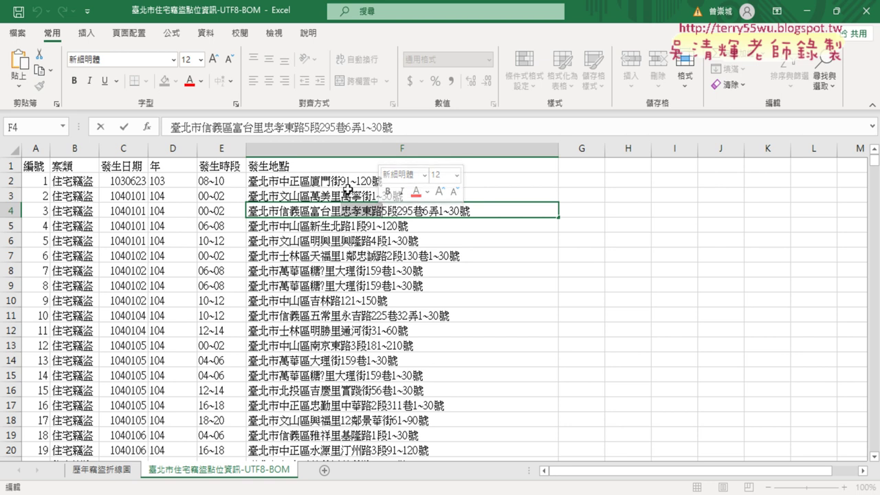
Step: Examine the addresses in F4 and F2, picking out the 路 and 街 characters
{"action": "left_click", "coordinate": [377, 181]}
{"action": "left_click", "coordinate": [372, 210]}
{"action": "double_click", "coordinate": [372, 209]}
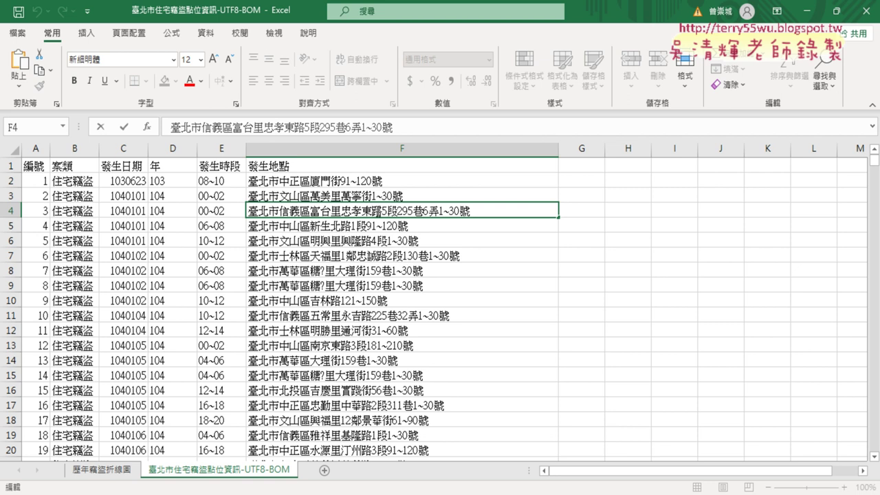
{"action": "double_click", "coordinate": [378, 210]}
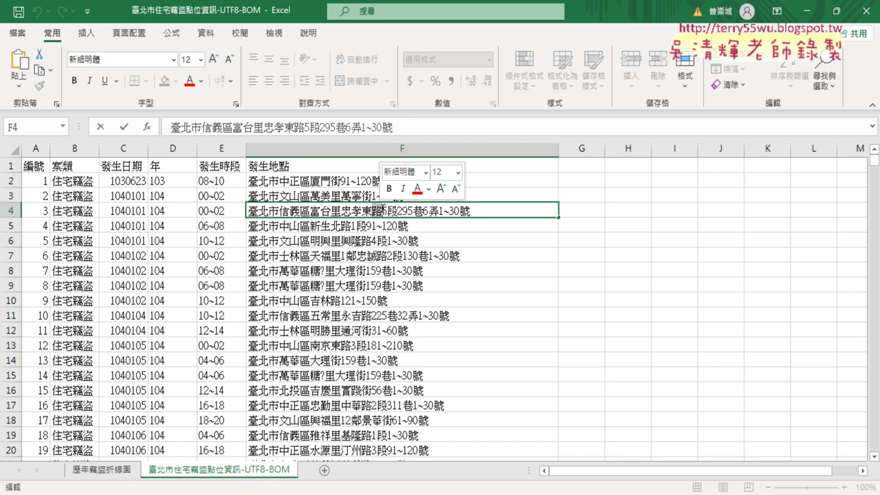
{"action": "double_click", "coordinate": [336, 180]}
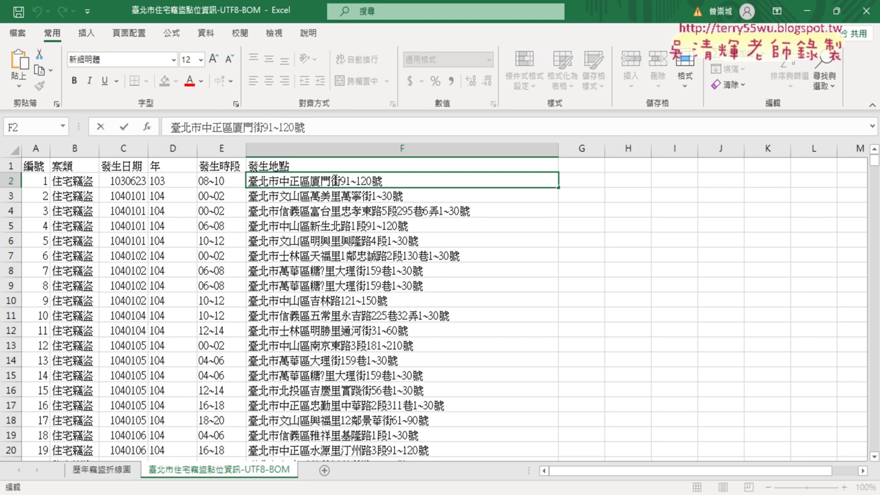
{"action": "double_click", "coordinate": [336, 180]}
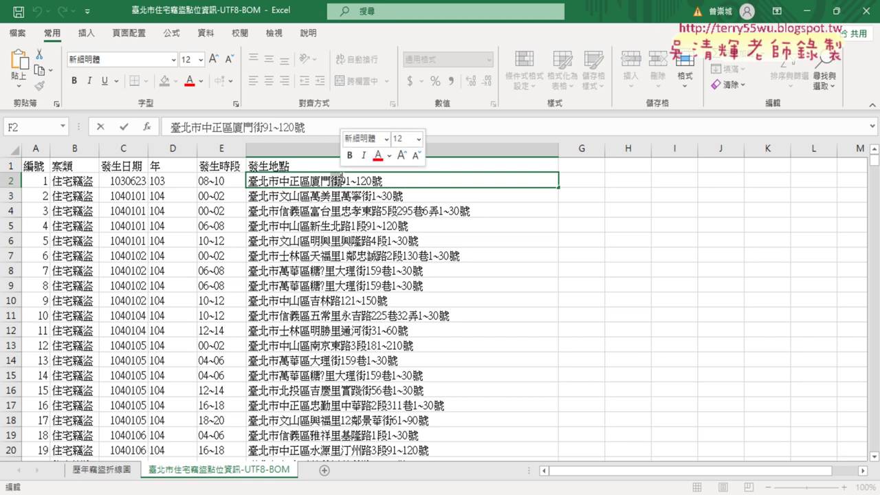
{"action": "double_click", "coordinate": [376, 211]}
{"action": "double_click", "coordinate": [376, 210]}
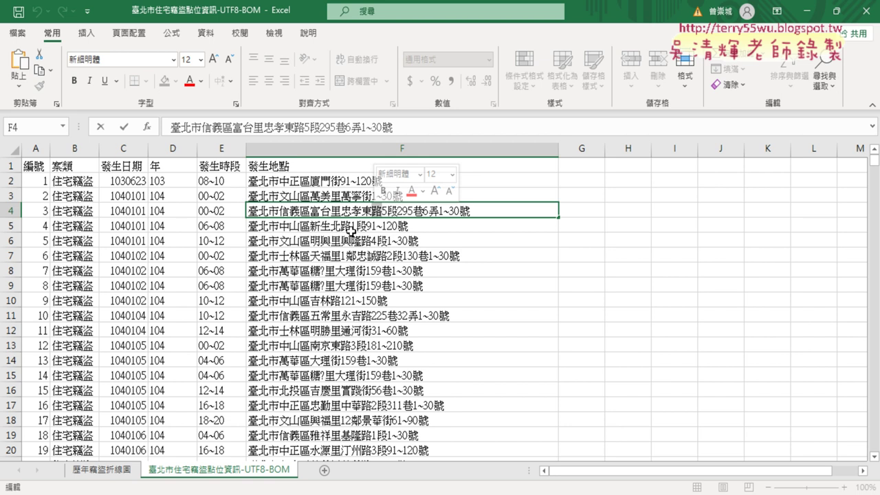
Step: Pick out the 區 character in F2's address and open F3's address for editing
{"action": "left_click", "coordinate": [311, 180]}
{"action": "double_click", "coordinate": [311, 180]}
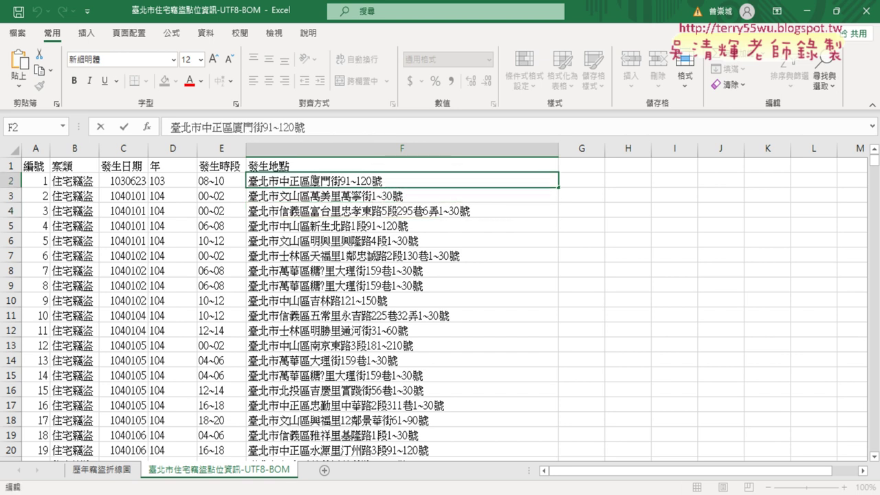
{"action": "double_click", "coordinate": [304, 180]}
{"action": "left_click", "coordinate": [335, 196]}
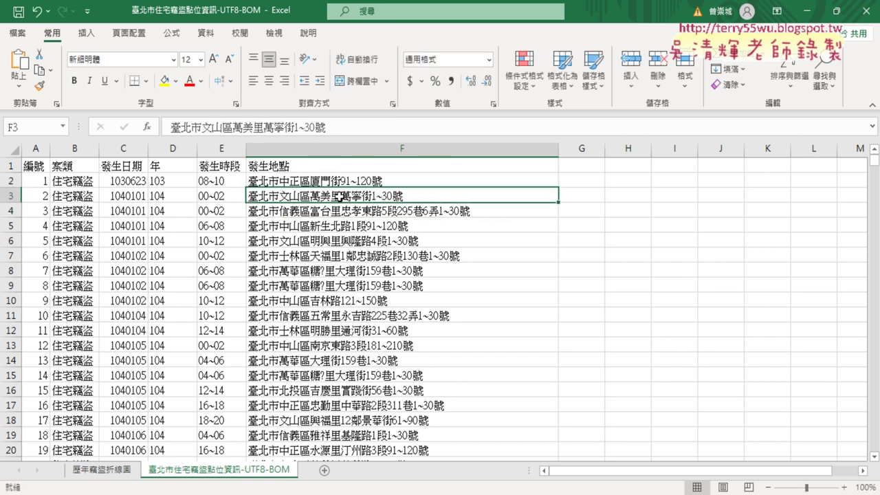
{"action": "double_click", "coordinate": [335, 195]}
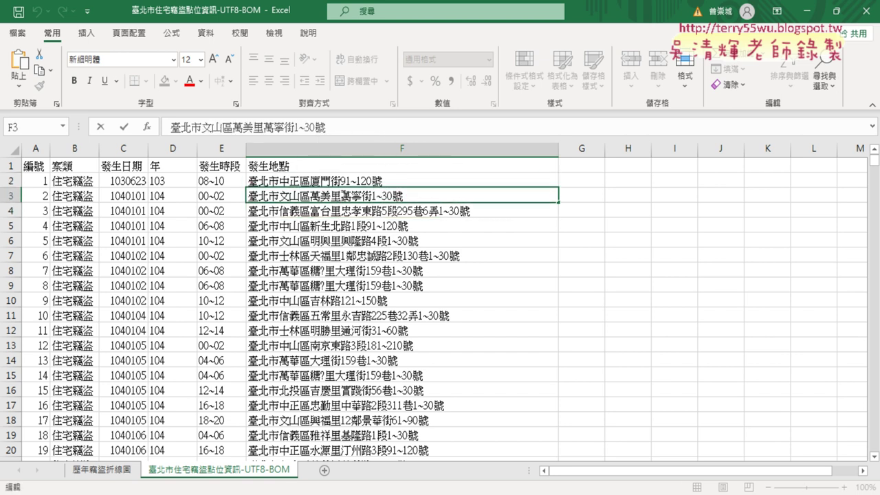
Step: Highlight the road name in F7's address, then reopen F2's address for editing
{"action": "left_click", "coordinate": [369, 256]}
{"action": "double_click", "coordinate": [358, 255]}
{"action": "double_click", "coordinate": [351, 256]}
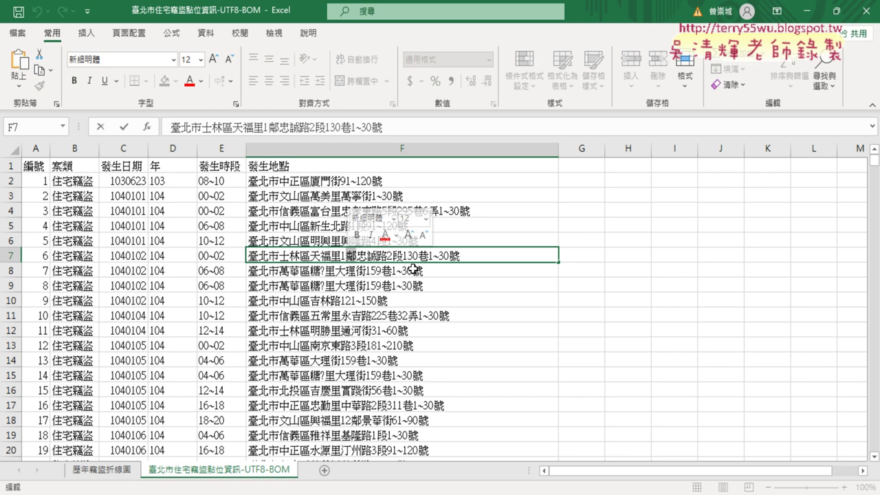
{"action": "left_click_drag", "start_coordinate": [347, 255], "coordinate": [387, 254]}
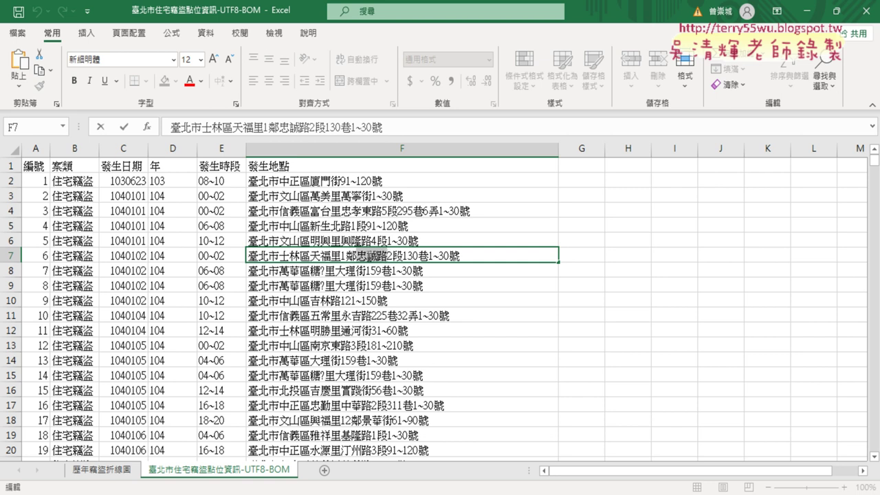
{"action": "left_click", "coordinate": [390, 165]}
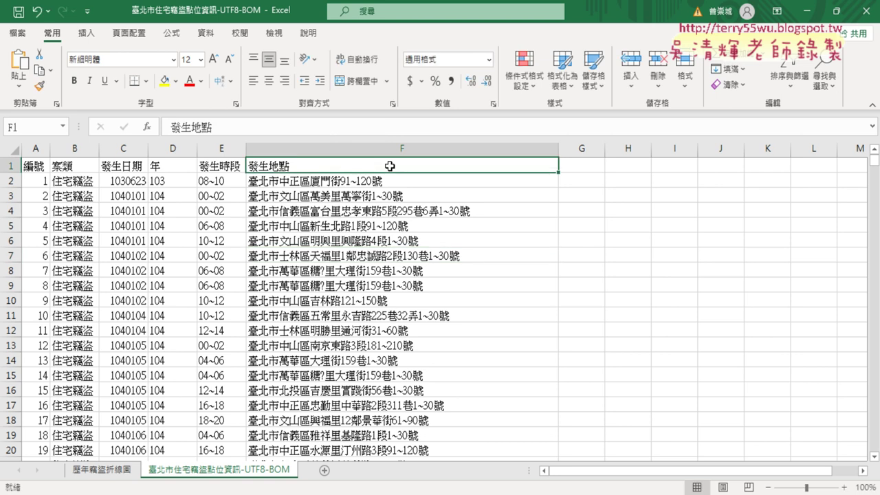
{"action": "left_click", "coordinate": [392, 181]}
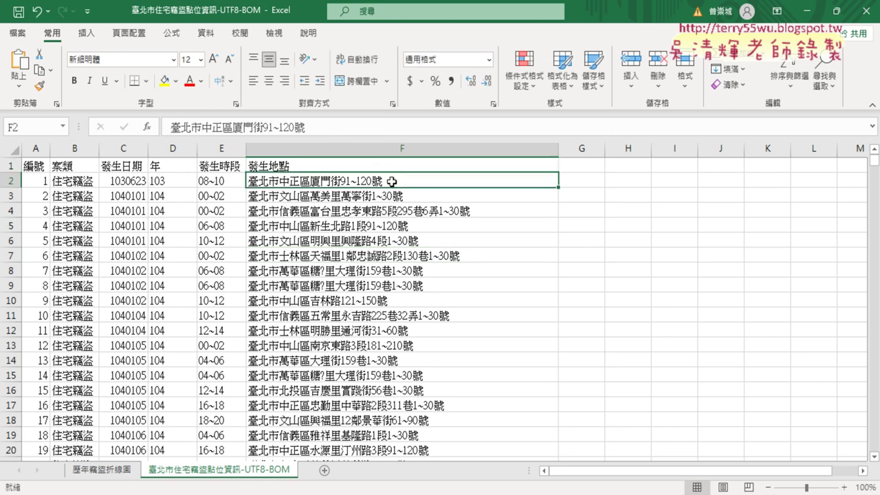
{"action": "double_click", "coordinate": [311, 181]}
{"action": "left_click_drag", "start_coordinate": [311, 181], "coordinate": [336, 180]}
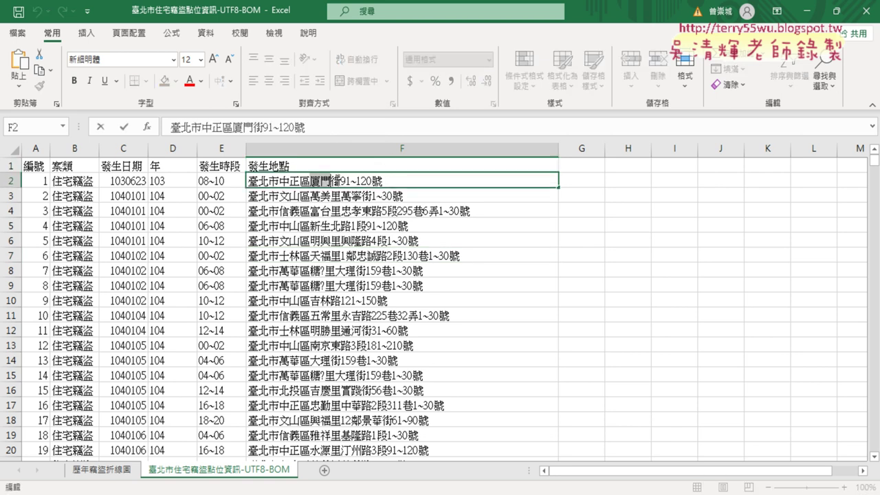